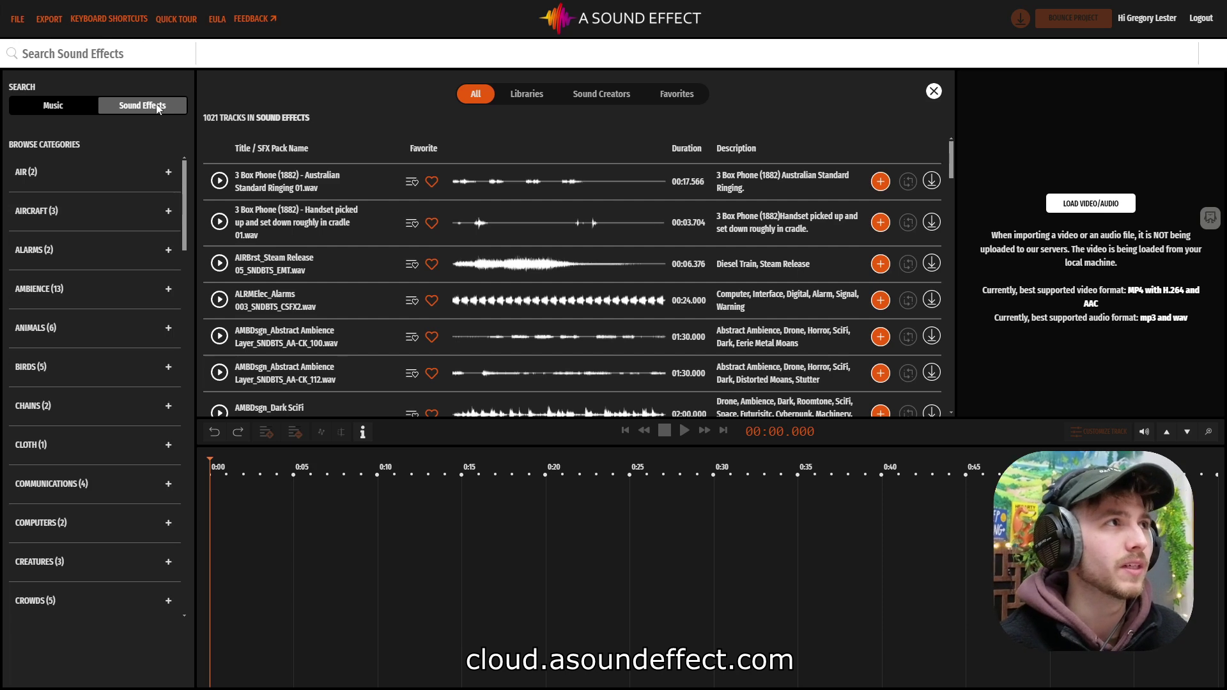
- Filter the sound effects library to the Alarms category
{"action": "left_click", "coordinate": [104, 55]}
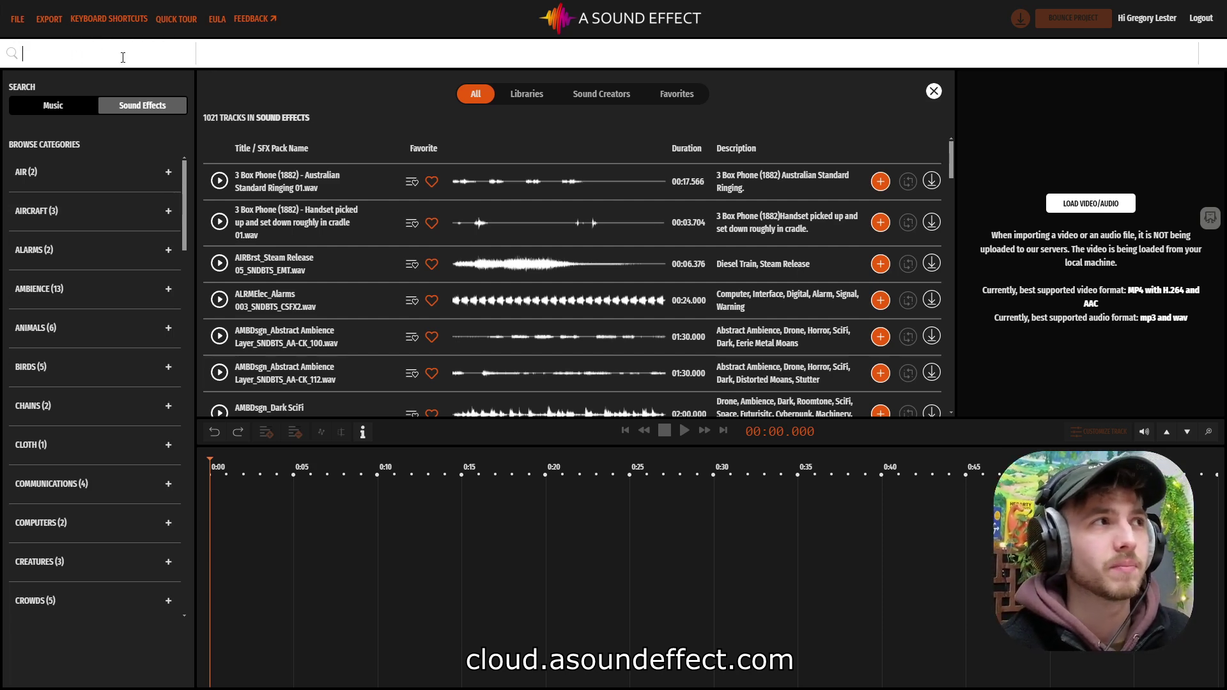
{"action": "left_click", "coordinate": [140, 110]}
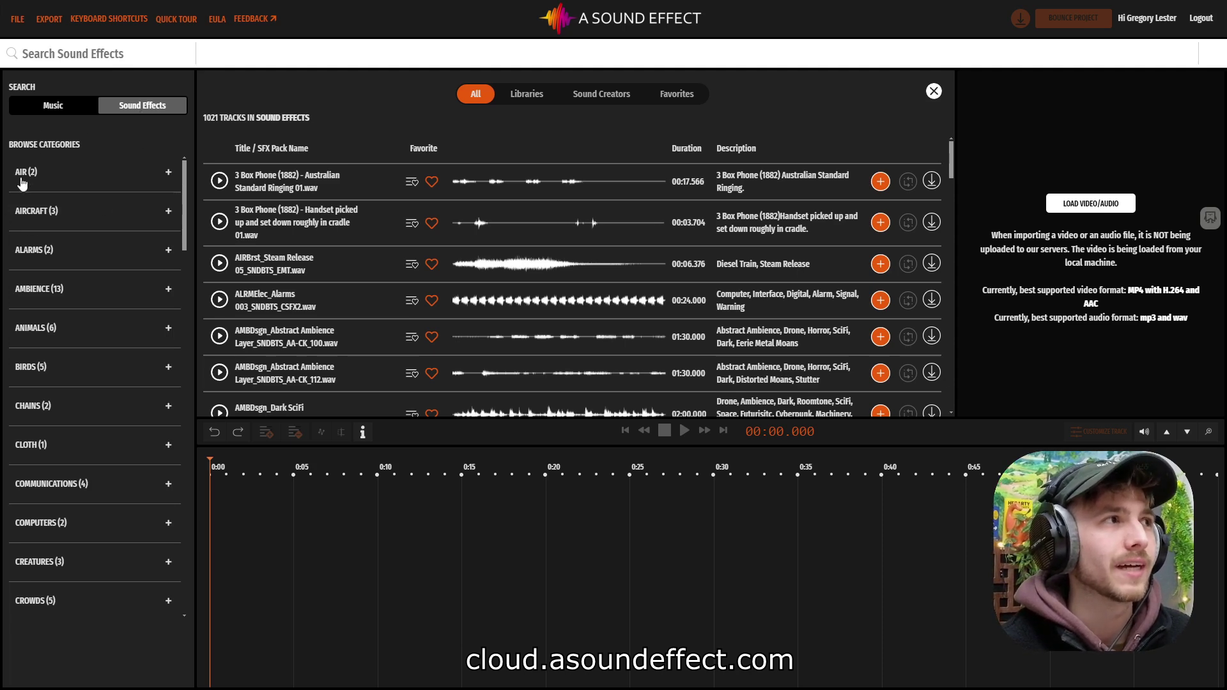
{"action": "left_click", "coordinate": [47, 258]}
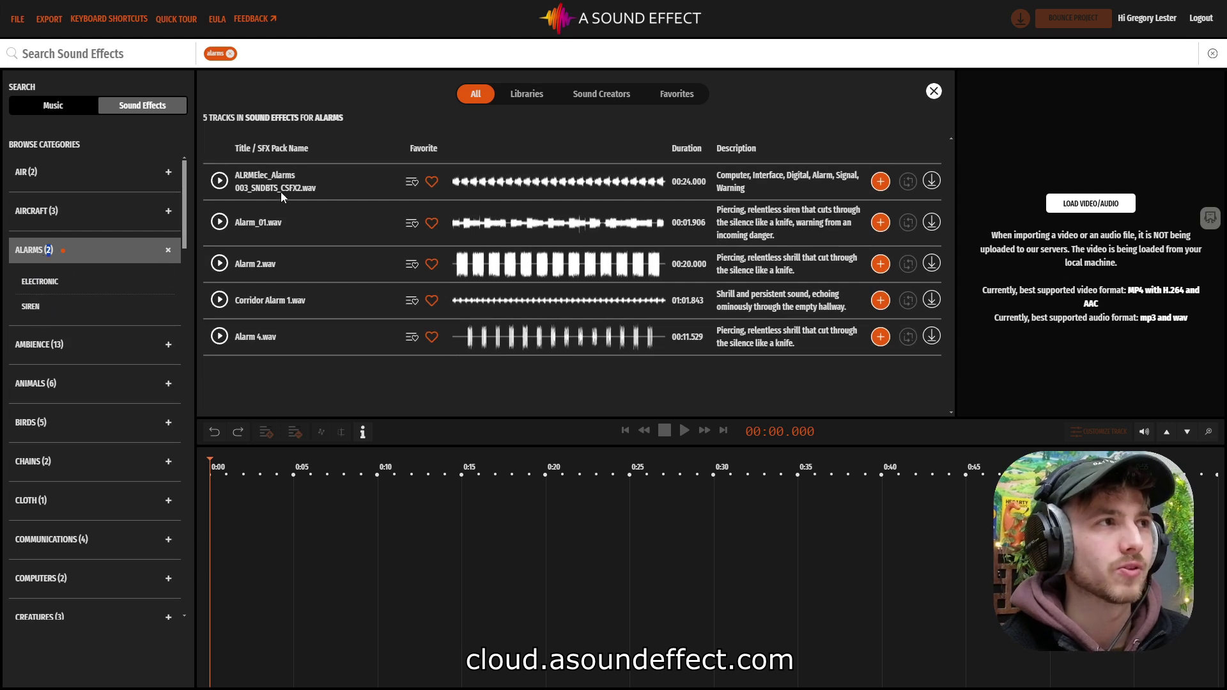
- Preview ALRMElec_Alarms 003_SNDBTS_CSFX2.wav, favourite it, and confirm it under Favorites
{"action": "left_click", "coordinate": [219, 181]}
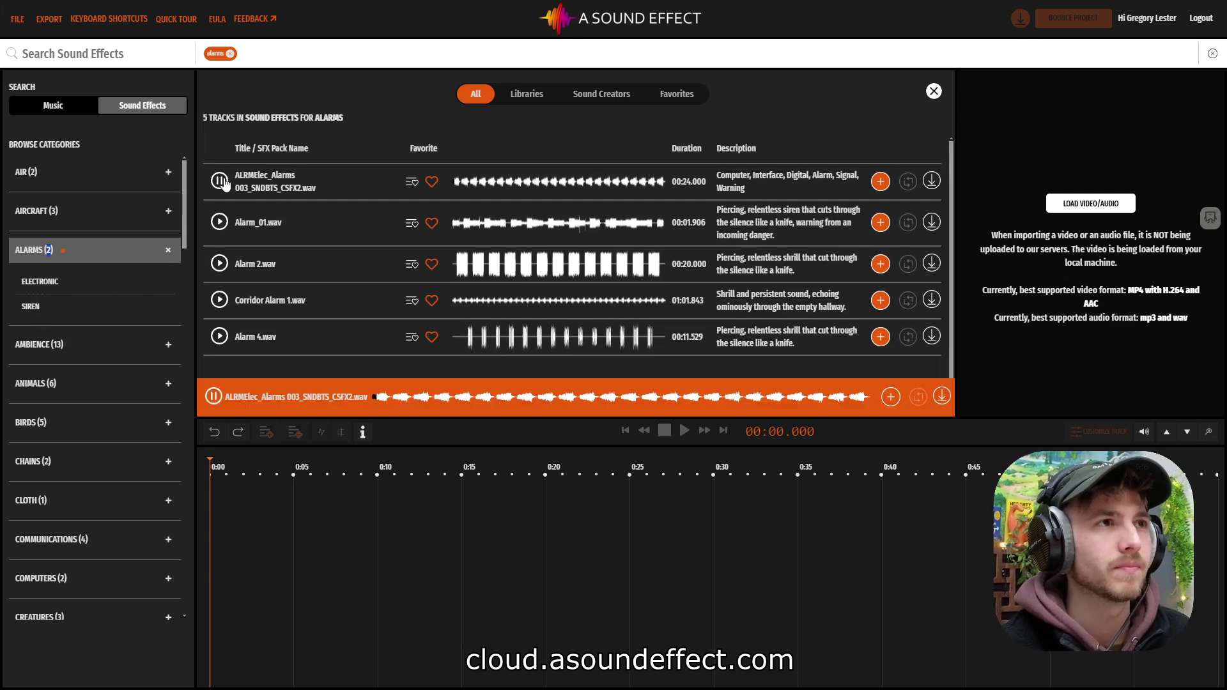
{"action": "left_click", "coordinate": [219, 182]}
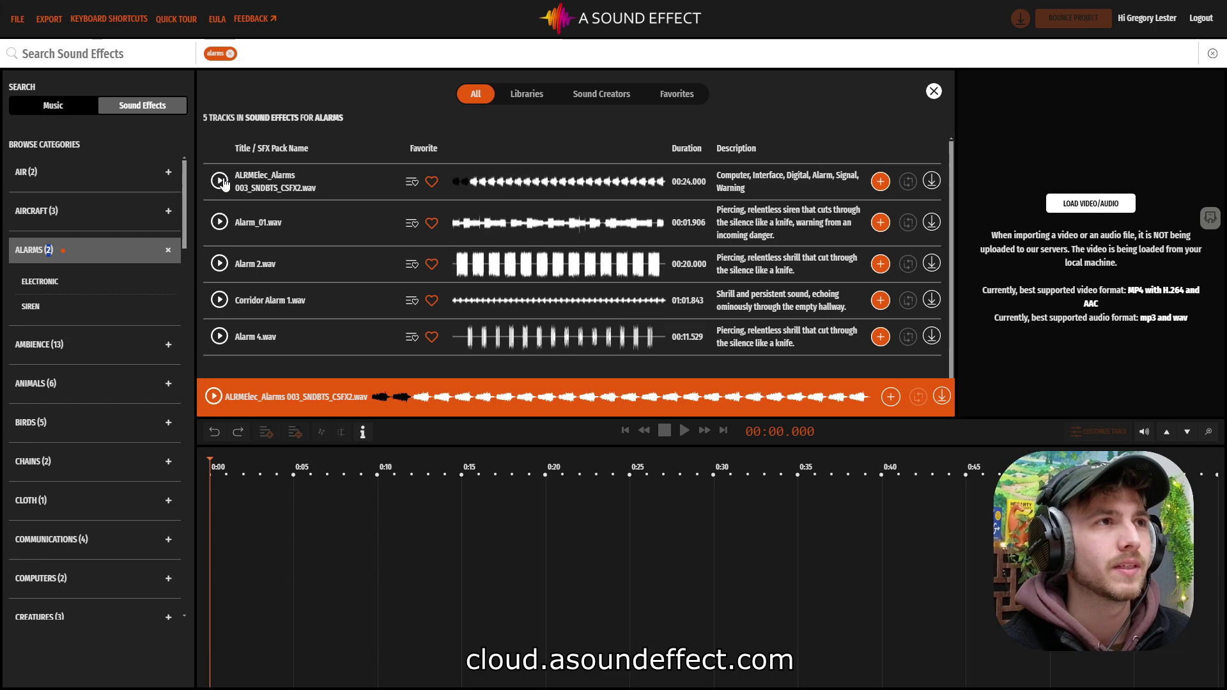
{"action": "left_click", "coordinate": [432, 181]}
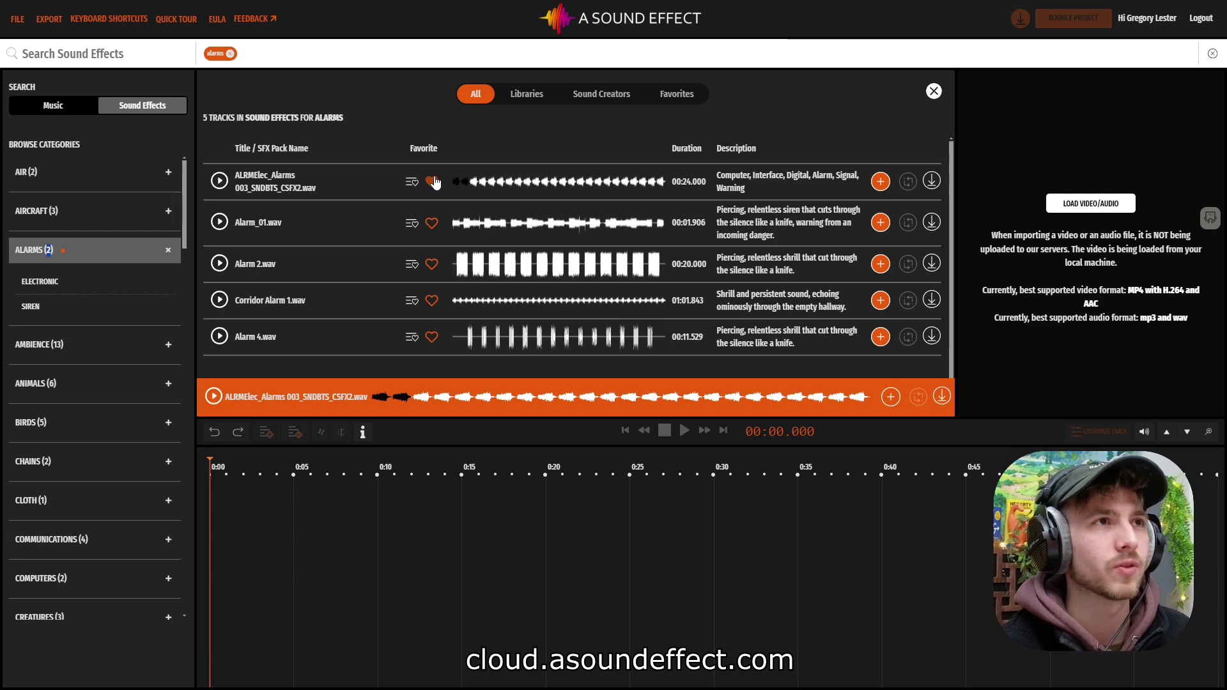
{"action": "left_click", "coordinate": [674, 104]}
{"action": "left_click", "coordinate": [473, 98]}
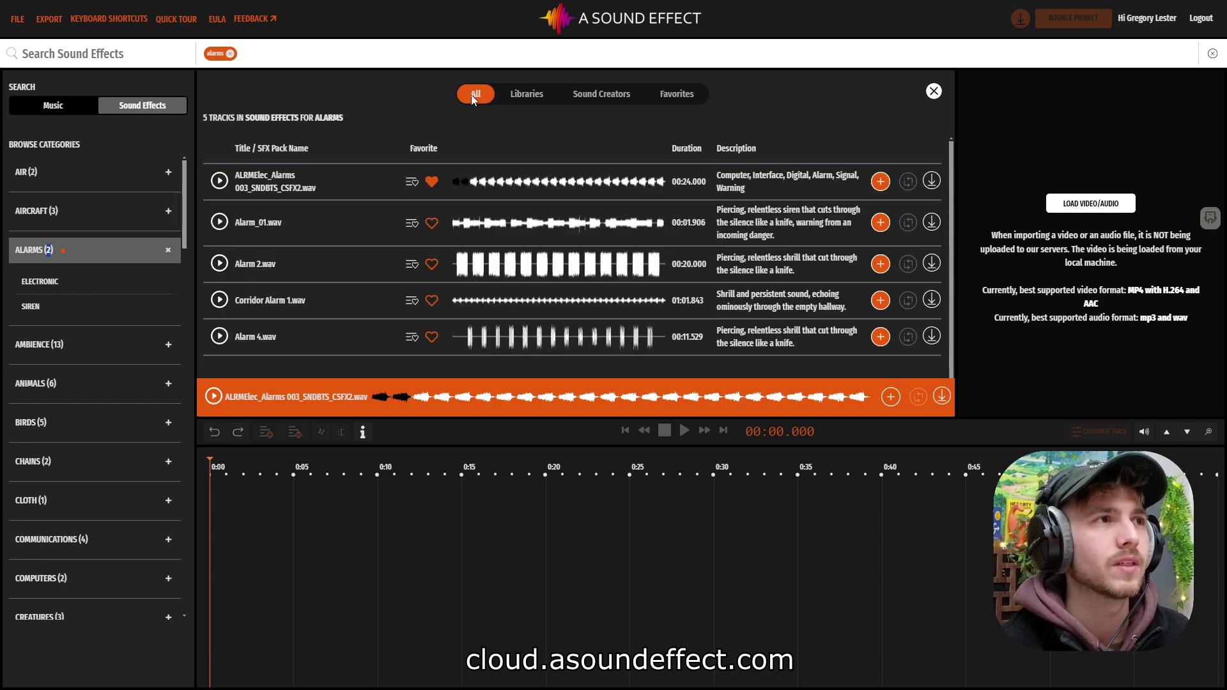
{"action": "left_click_drag", "start_coordinate": [358, 181], "coordinate": [303, 493]}
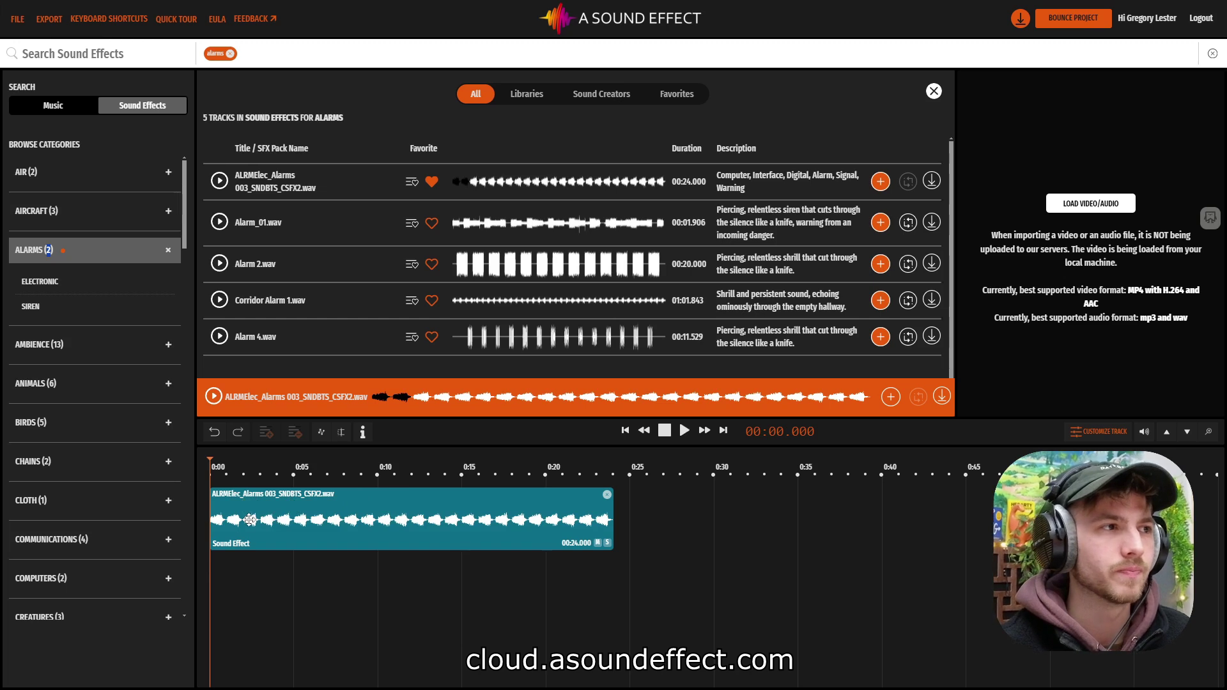
{"action": "key", "text": "s"}
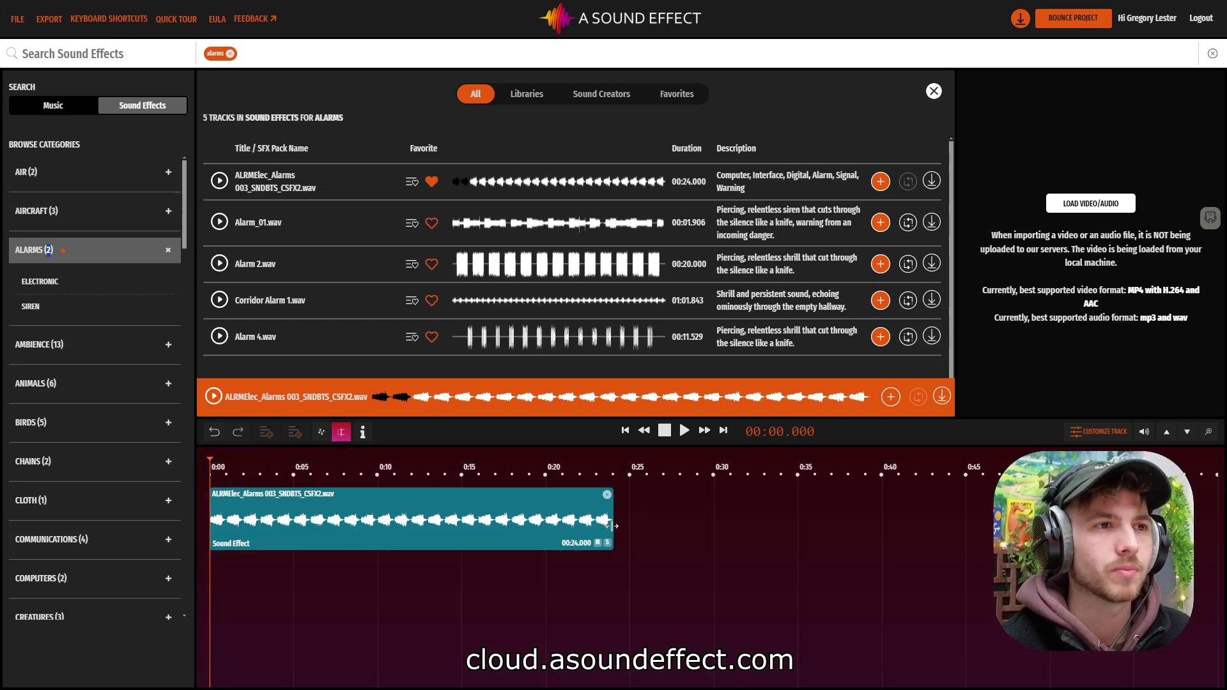
{"action": "left_click_drag", "start_coordinate": [611, 526], "coordinate": [289, 521]}
{"action": "left_click", "coordinate": [321, 432]}
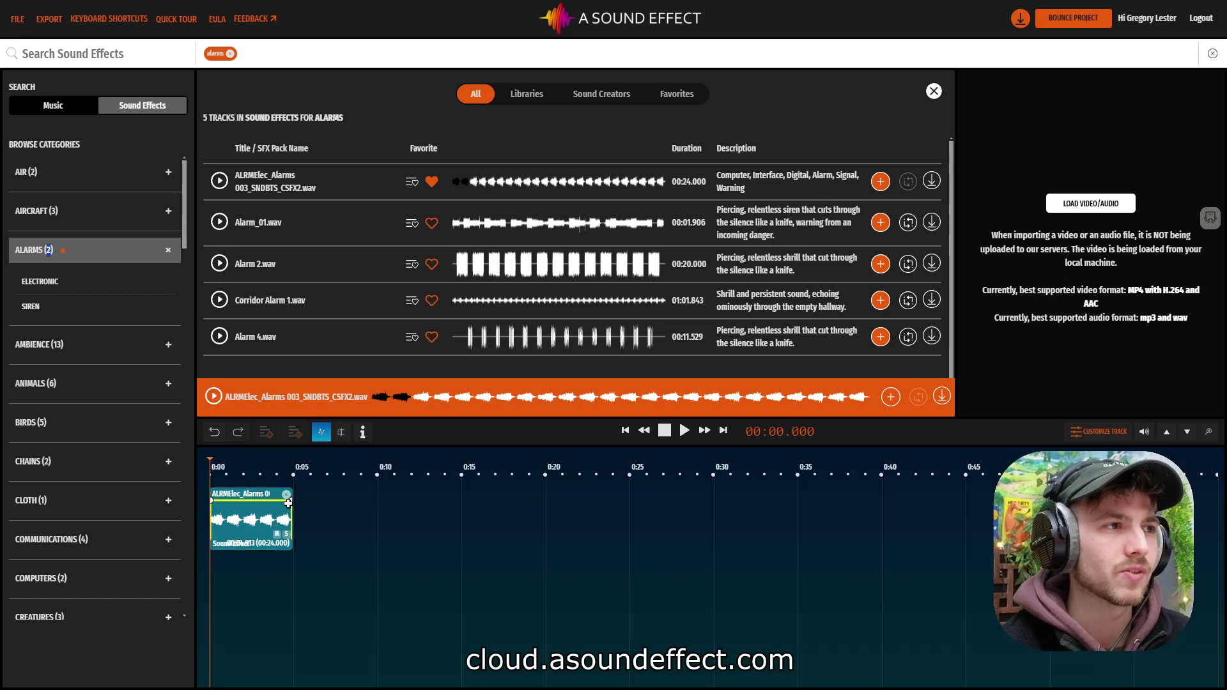
{"action": "left_click_drag", "start_coordinate": [288, 500], "coordinate": [265, 511]}
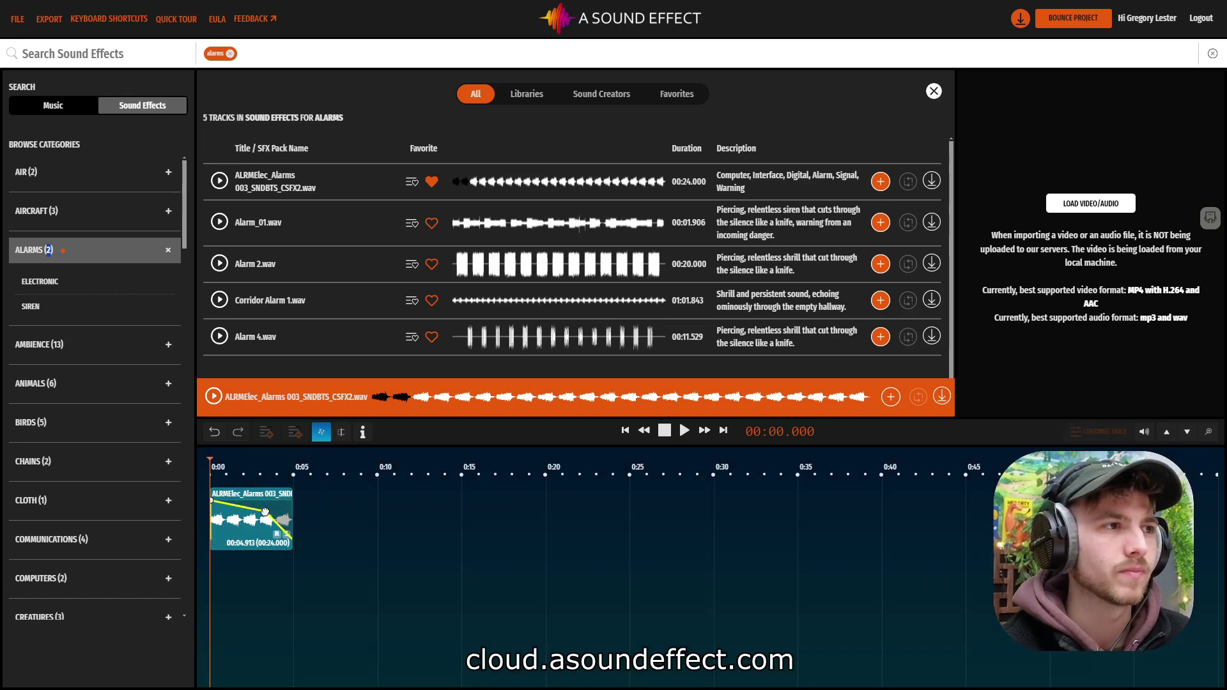
{"action": "left_click", "coordinate": [321, 432]}
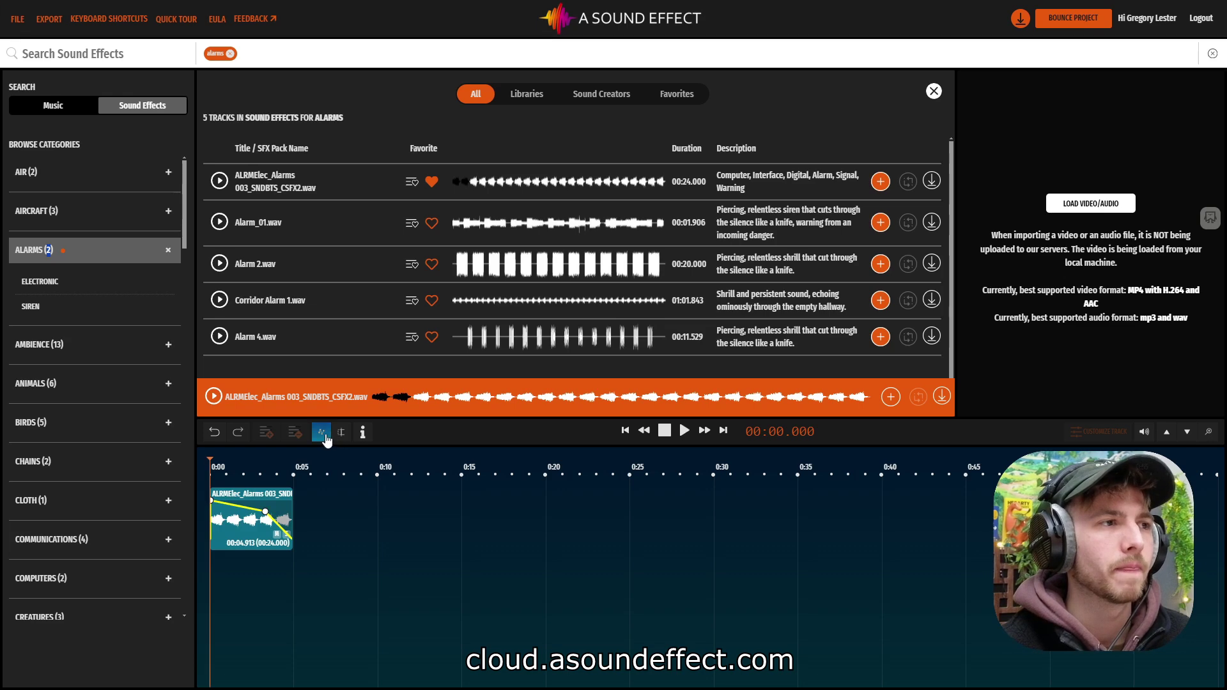
{"action": "key", "text": "space"}
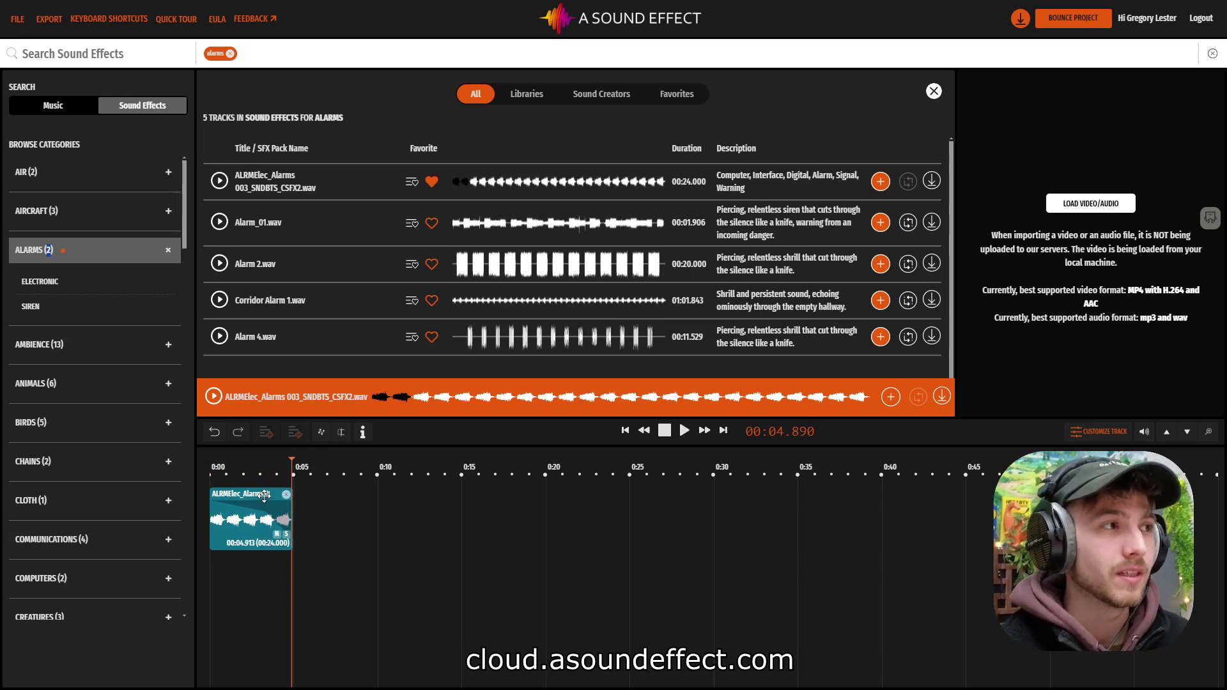
{"action": "left_click", "coordinate": [287, 494]}
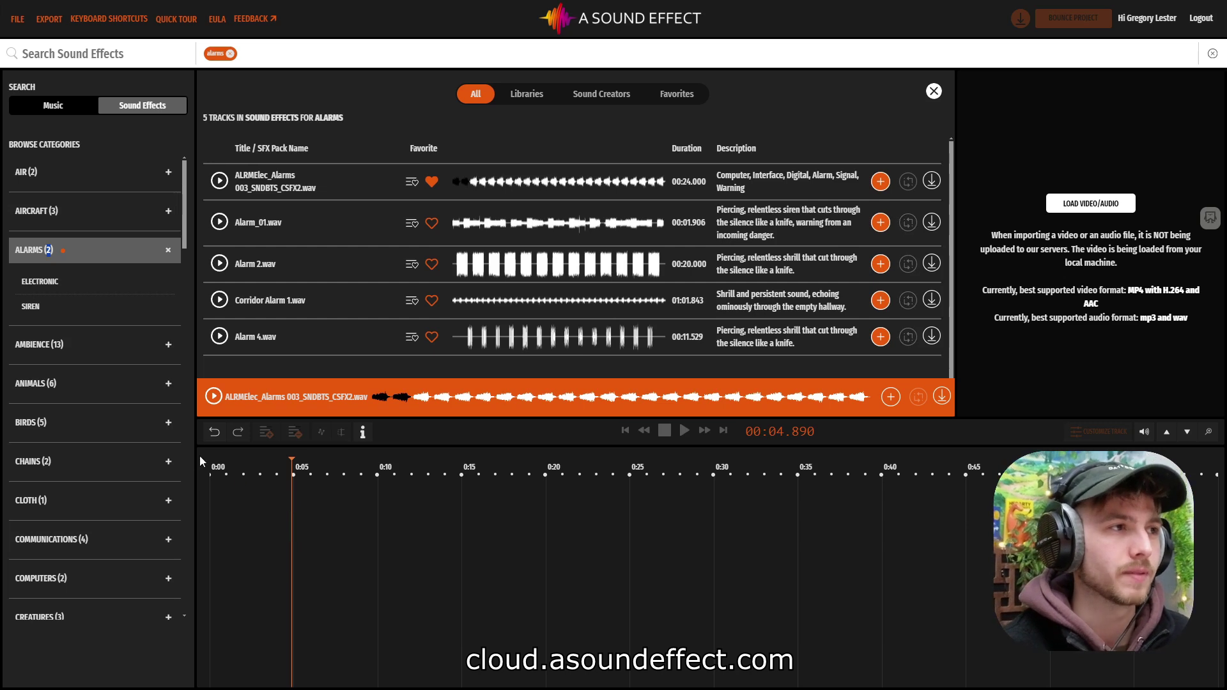
- Switch to music, widen the BPM filter to 8–240+, and expand the genre list
{"action": "left_click", "coordinate": [52, 106]}
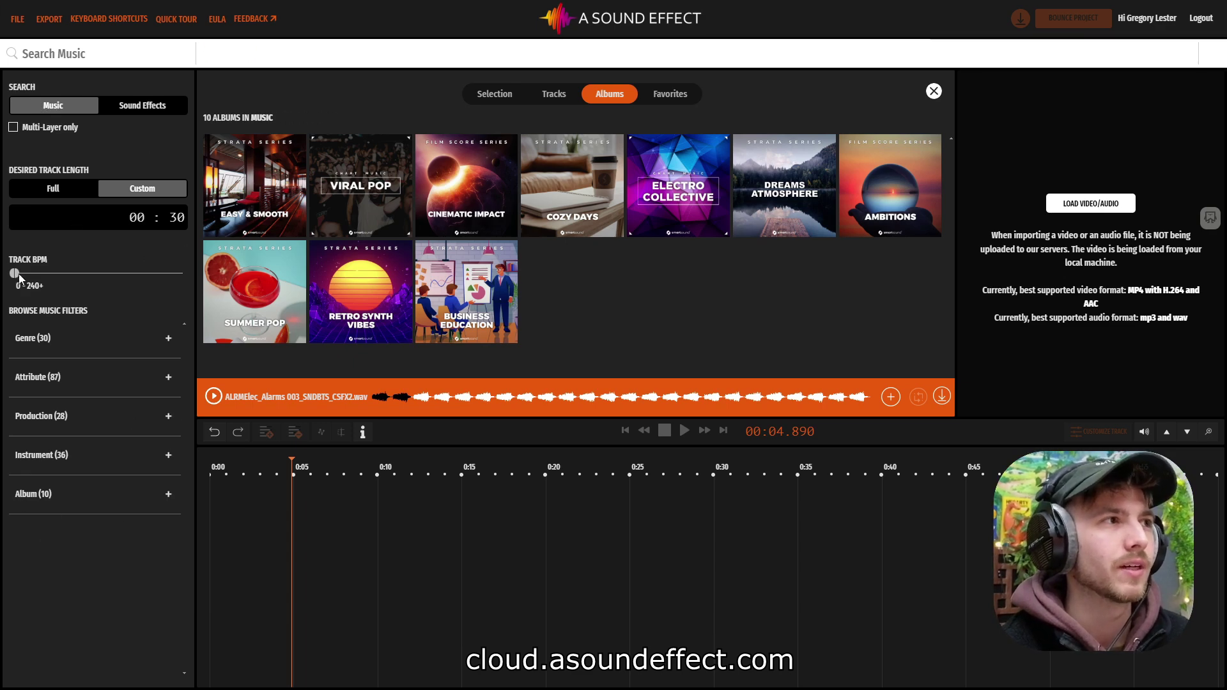
{"action": "mouse_move", "coordinate": [19, 278]}
{"action": "left_mouse_down"}
{"action": "mouse_move", "coordinate": [74, 273]}
{"action": "mouse_move", "coordinate": [17, 273]}
{"action": "left_mouse_up"}
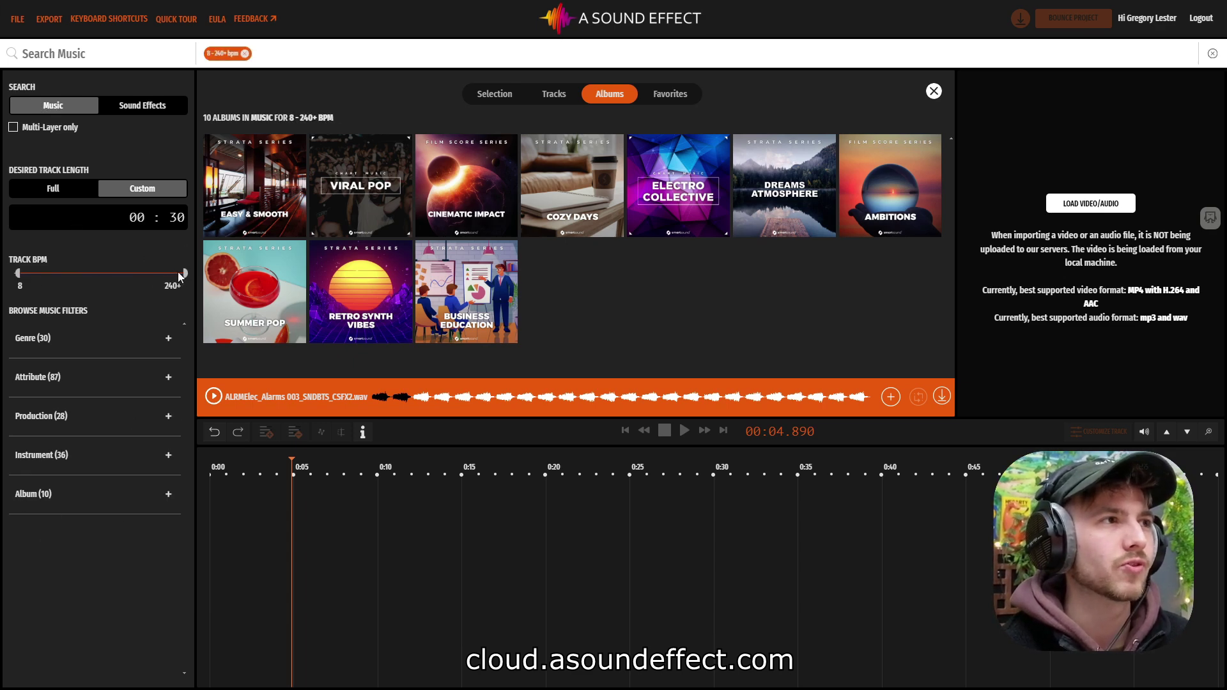
{"action": "left_click_drag", "start_coordinate": [179, 275], "coordinate": [185, 273]}
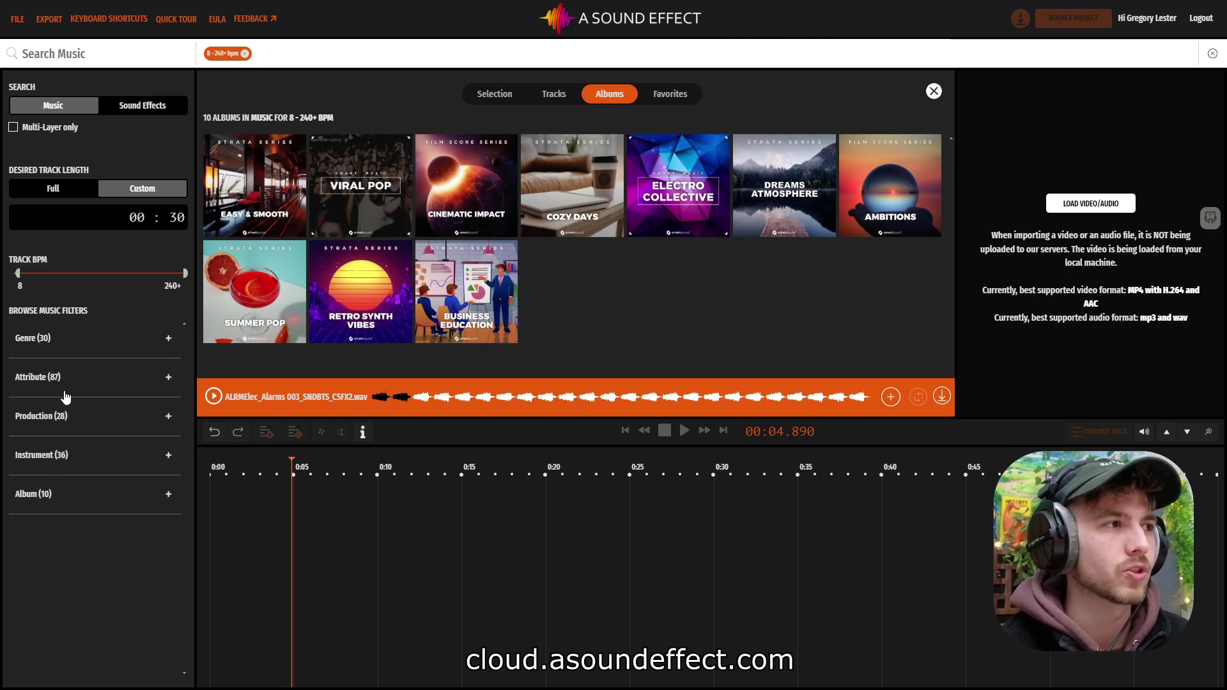
{"action": "left_click", "coordinate": [46, 335]}
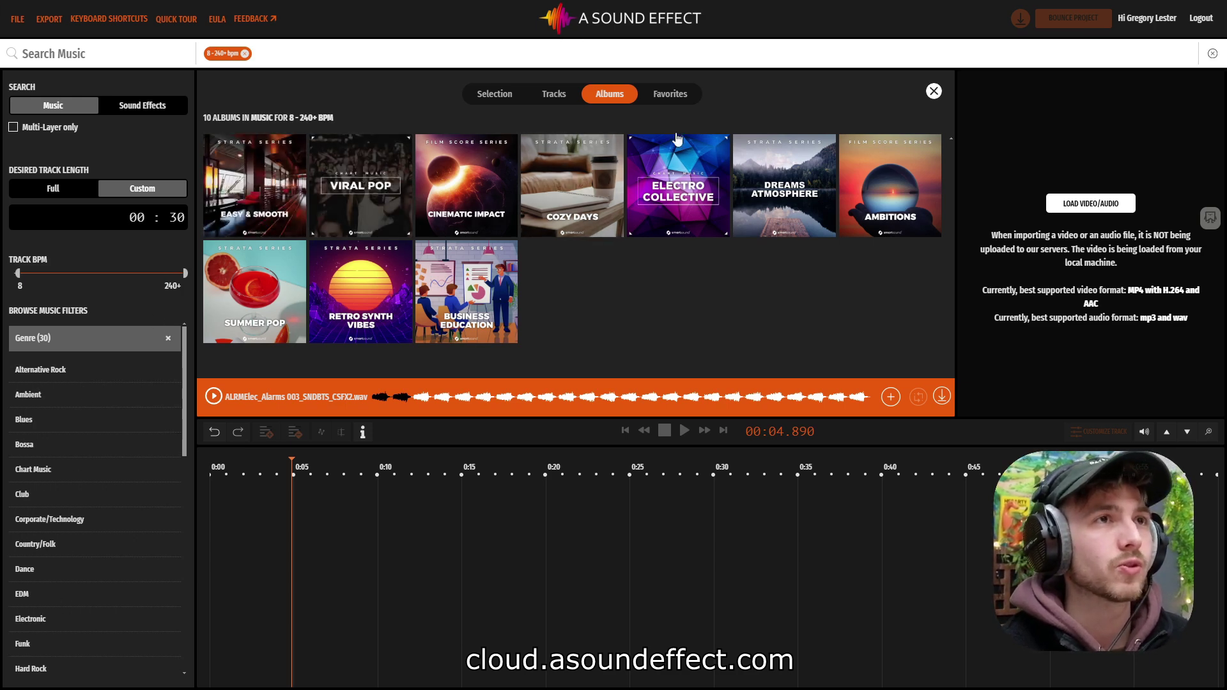
- Go to the Easy & Smooth album from the Selection tab
{"action": "left_click", "coordinate": [660, 99]}
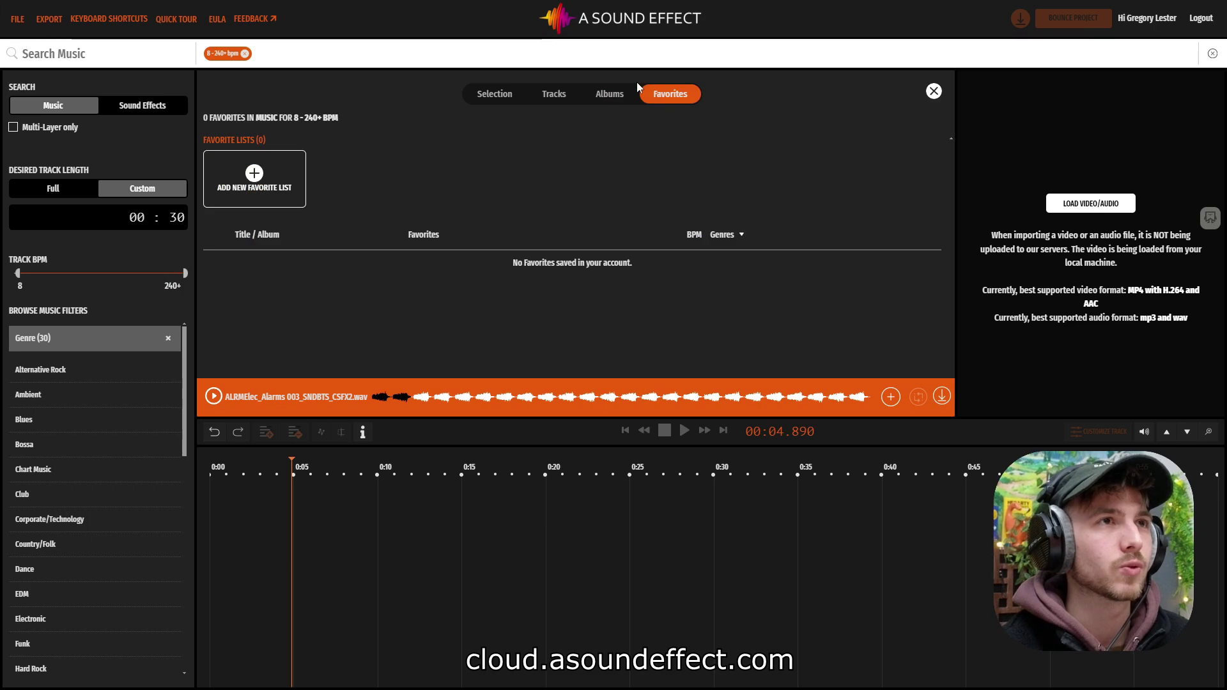
{"action": "left_click", "coordinate": [611, 96]}
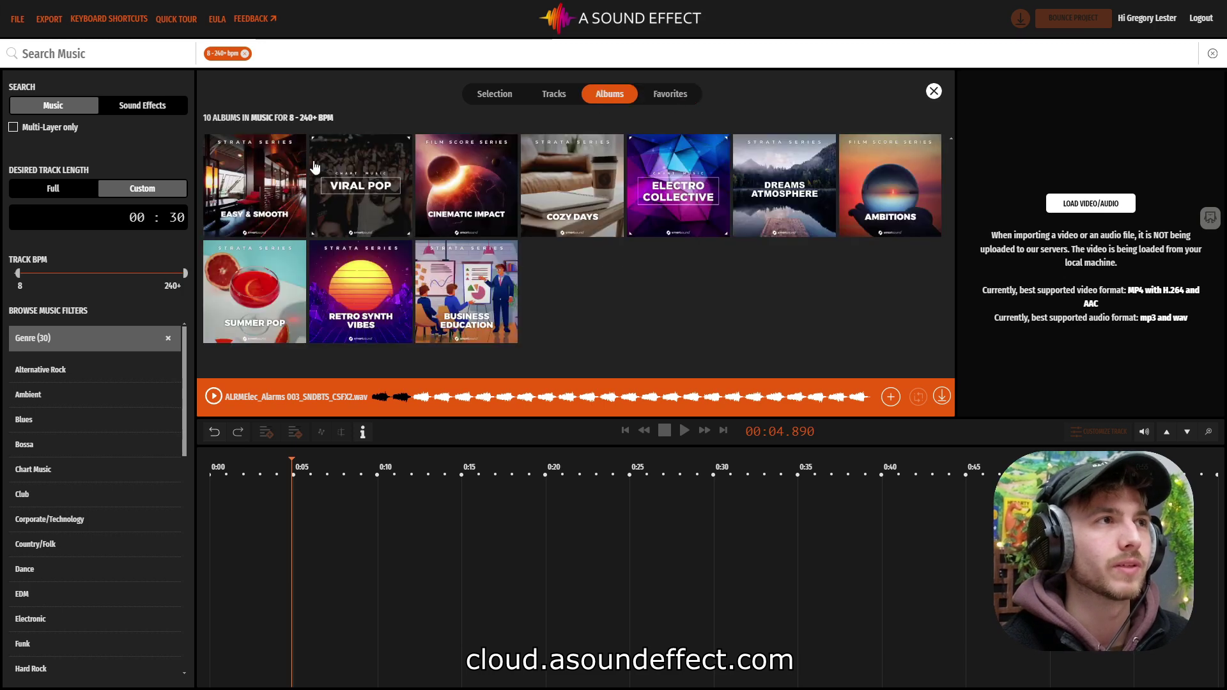
{"action": "left_click", "coordinate": [488, 96]}
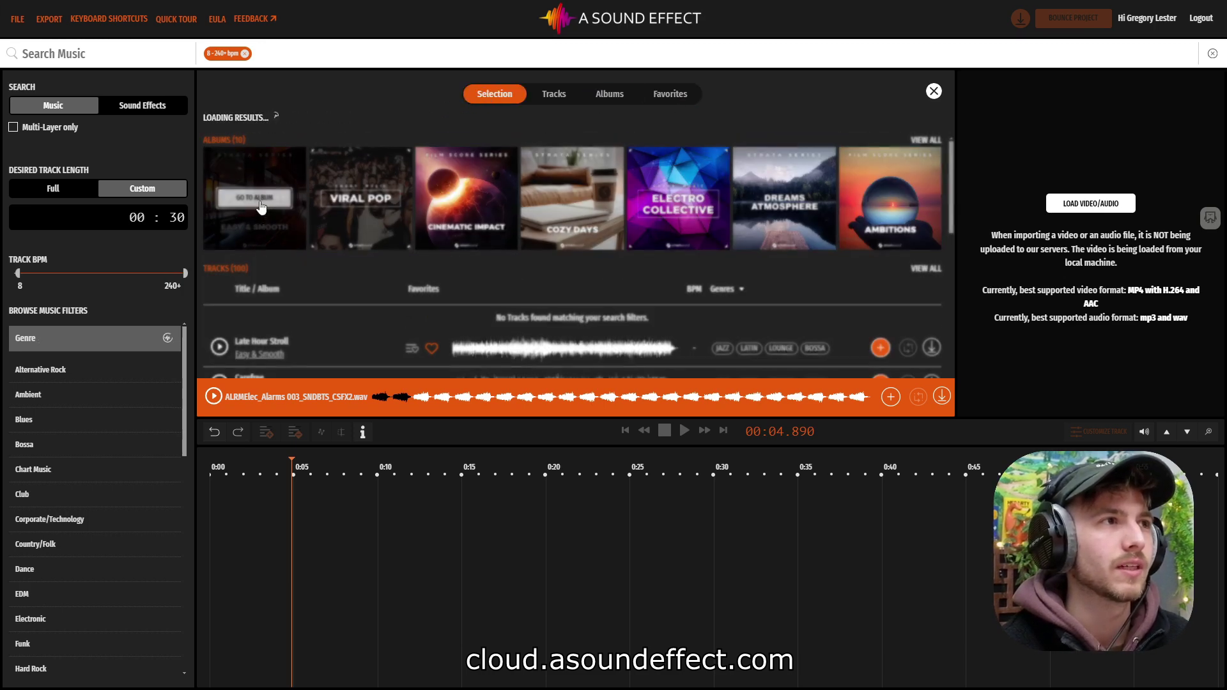
{"action": "left_click", "coordinate": [259, 202]}
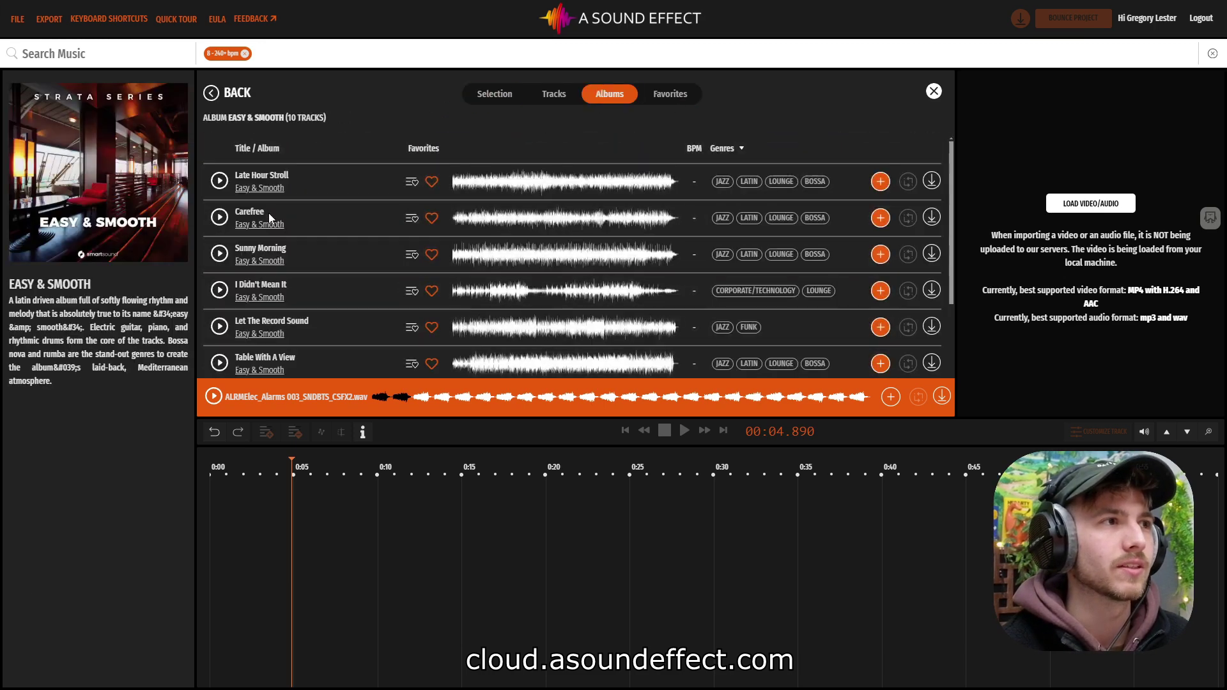
- Preview Late Hour Stroll and place it on the timeline starting at 0:00
{"action": "left_click", "coordinate": [219, 182]}
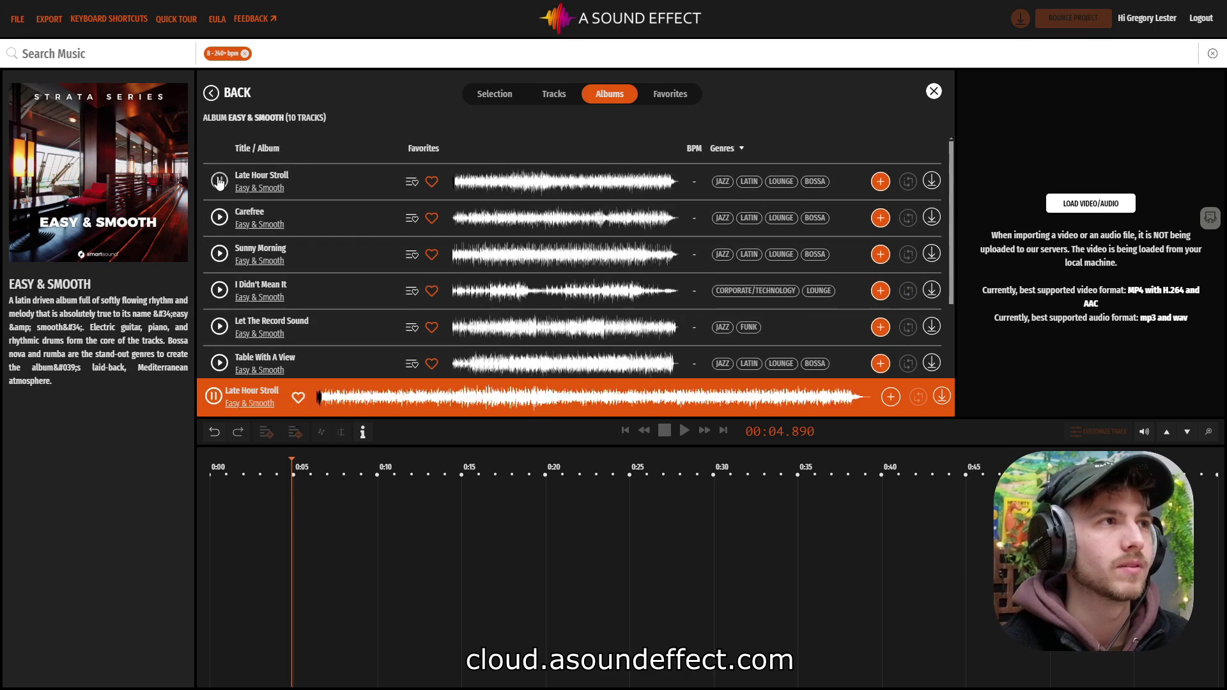
{"action": "left_click", "coordinate": [219, 182]}
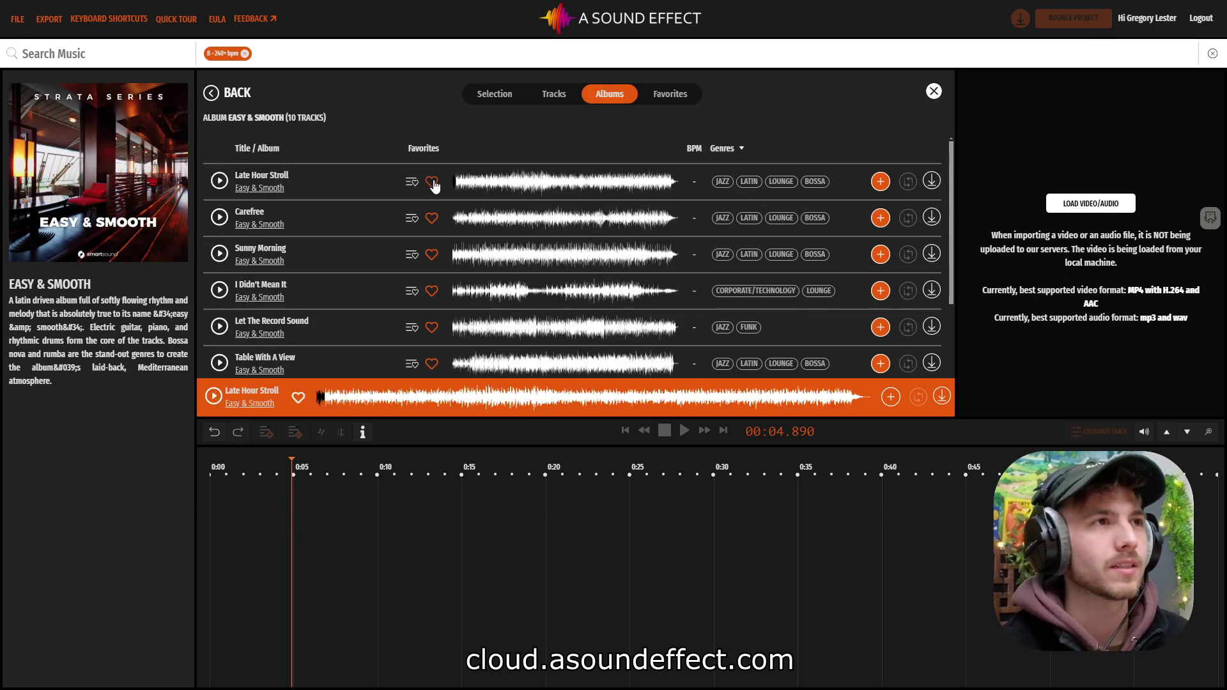
{"action": "left_click", "coordinate": [880, 181]}
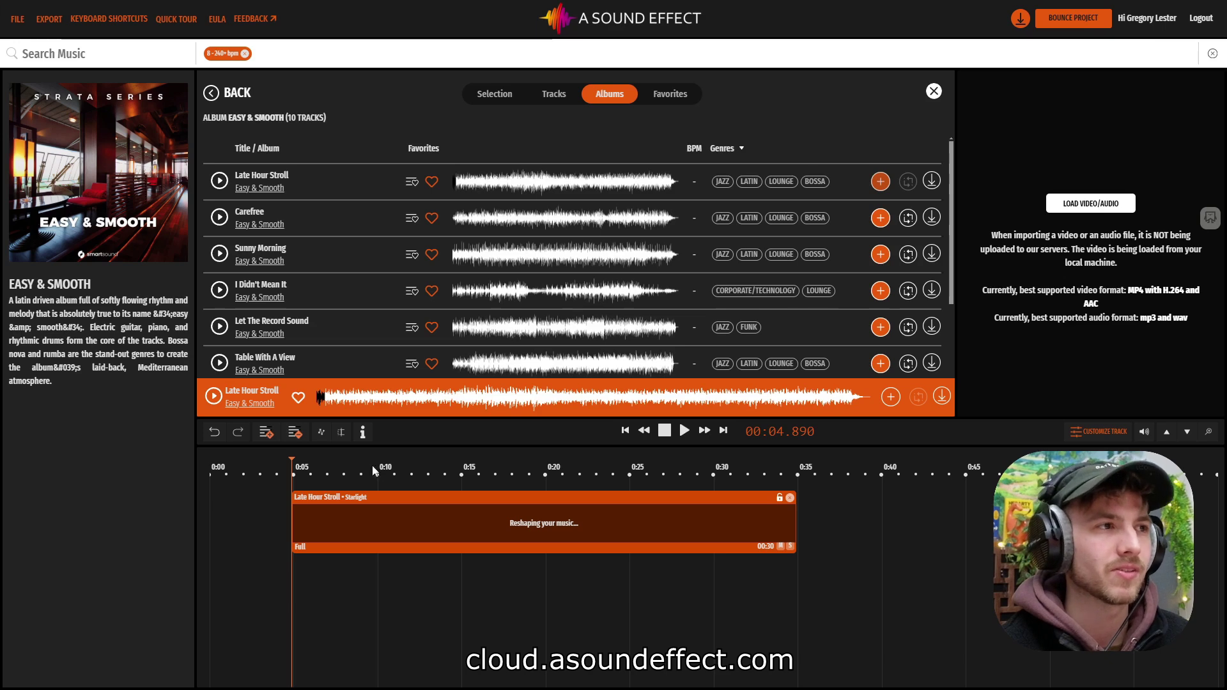
{"action": "left_click_drag", "start_coordinate": [324, 501], "coordinate": [223, 505]}
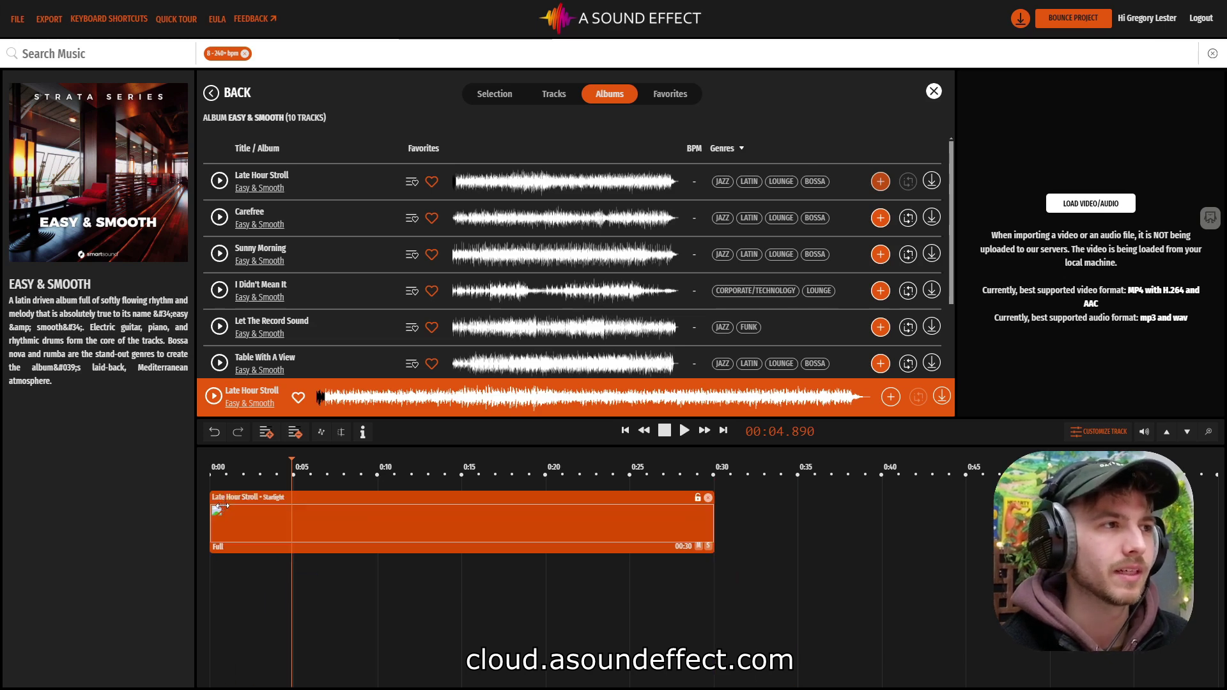
{"action": "left_click", "coordinate": [212, 470]}
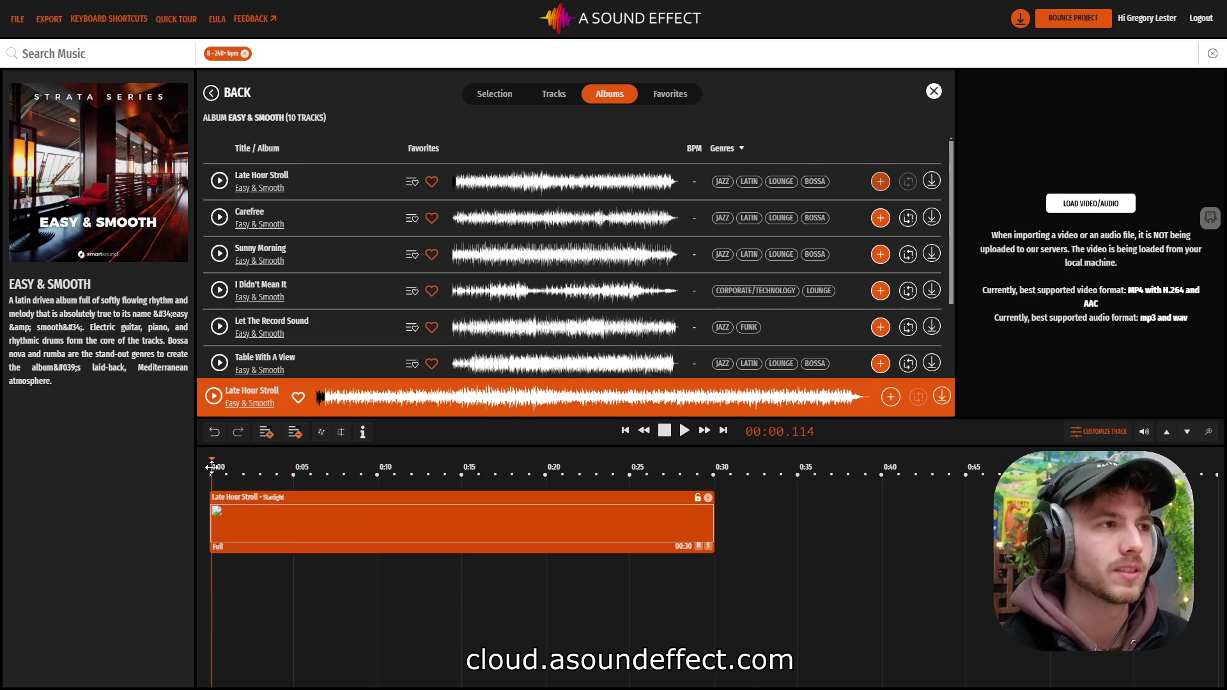
- Draw a fade-in at the clip start and trim it to about 15 seconds
{"action": "left_click", "coordinate": [321, 432]}
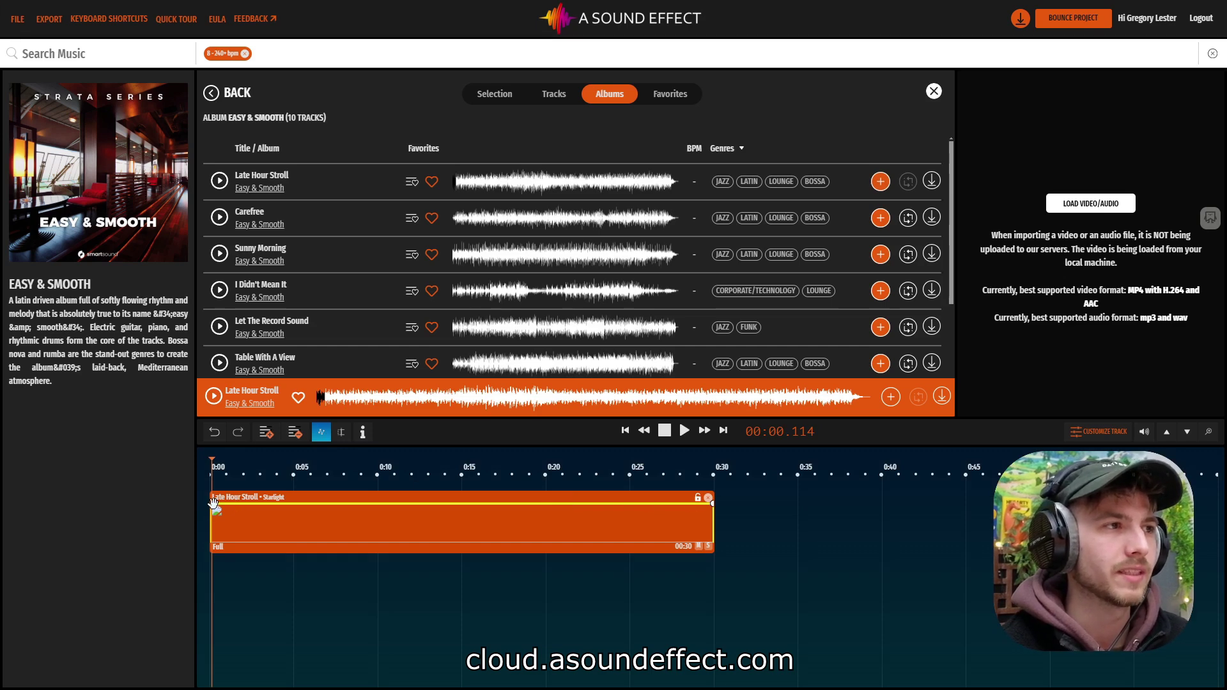
{"action": "left_click_drag", "start_coordinate": [214, 503], "coordinate": [242, 505]}
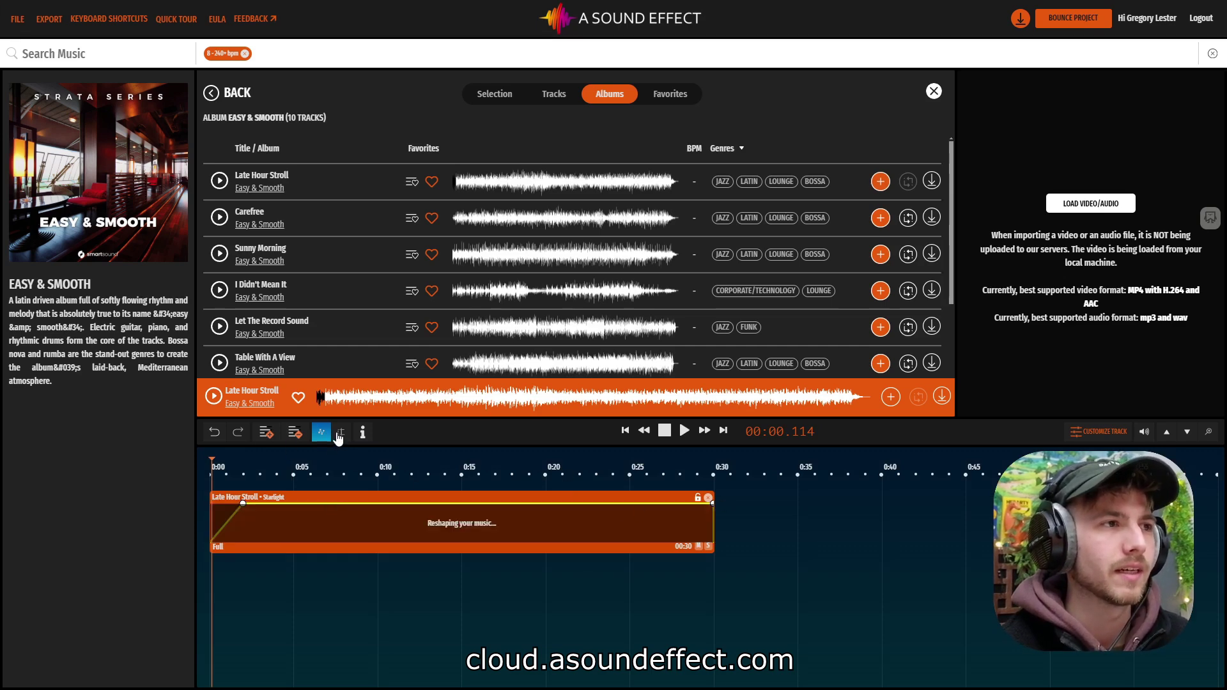
{"action": "left_click", "coordinate": [342, 433]}
{"action": "left_click_drag", "start_coordinate": [690, 519], "coordinate": [459, 524]}
{"action": "left_click", "coordinate": [338, 509]}
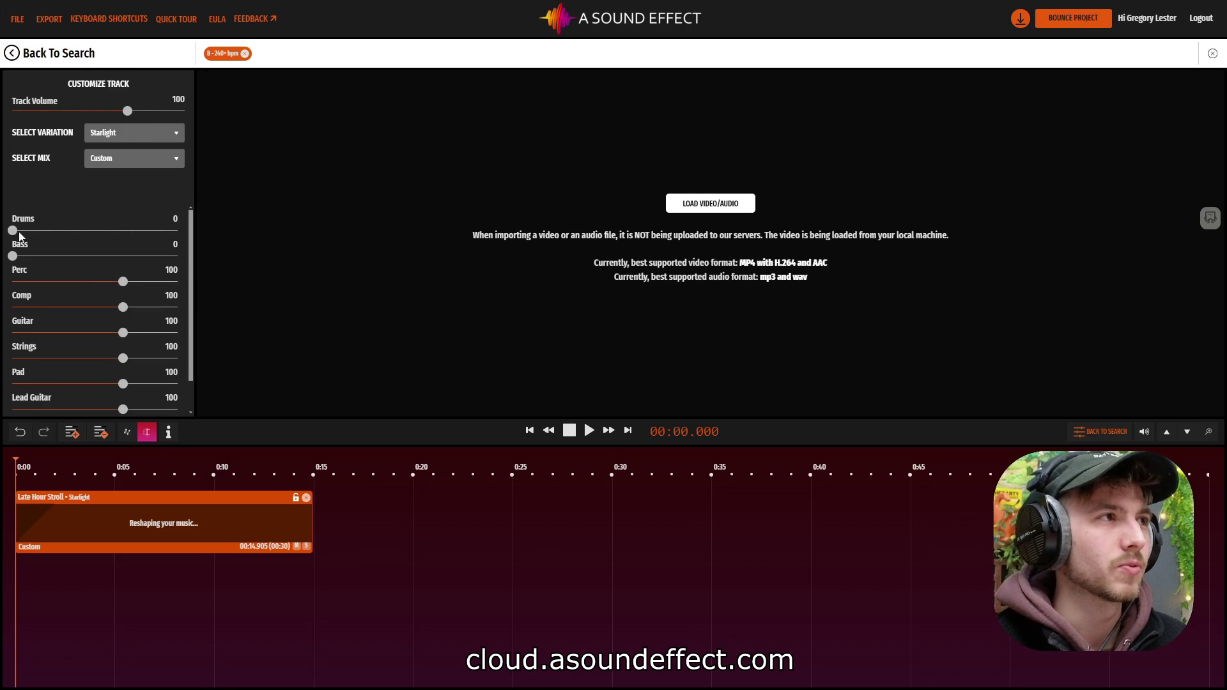
- Raise Drums and Bass to 100, then add a 0:04 keyframe muting Drums, Bass and Perc
{"action": "left_click_drag", "start_coordinate": [13, 230], "coordinate": [110, 229]}
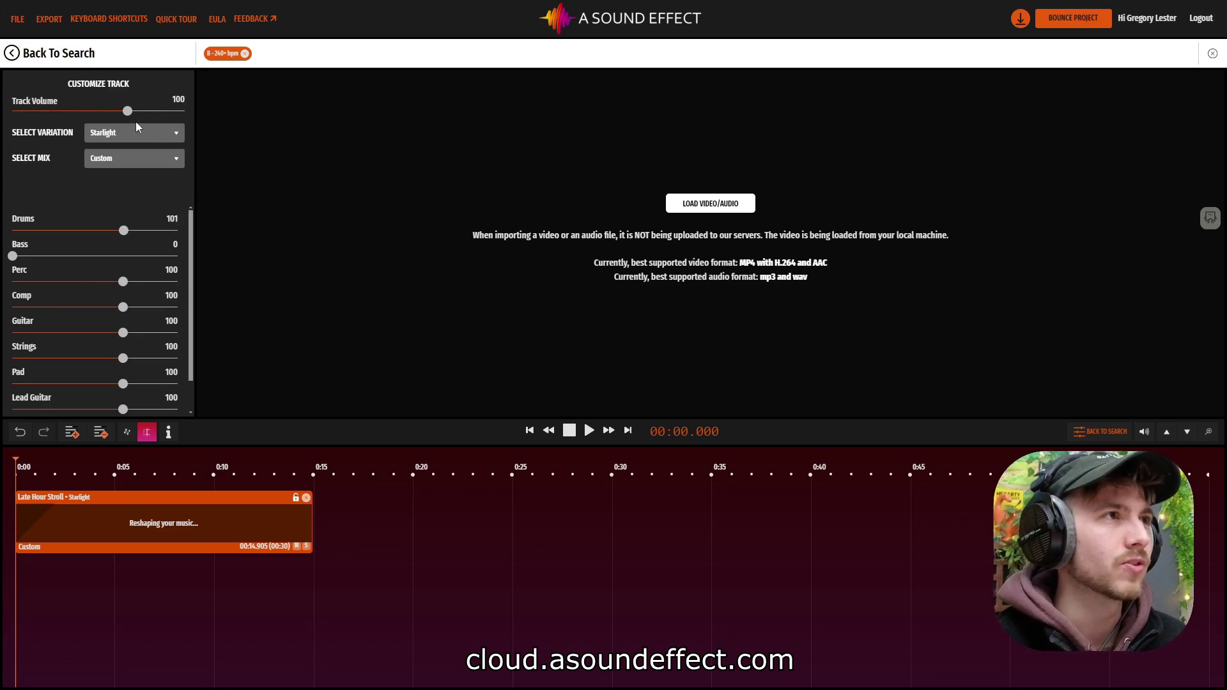
{"action": "left_click_drag", "start_coordinate": [12, 256], "coordinate": [124, 259]}
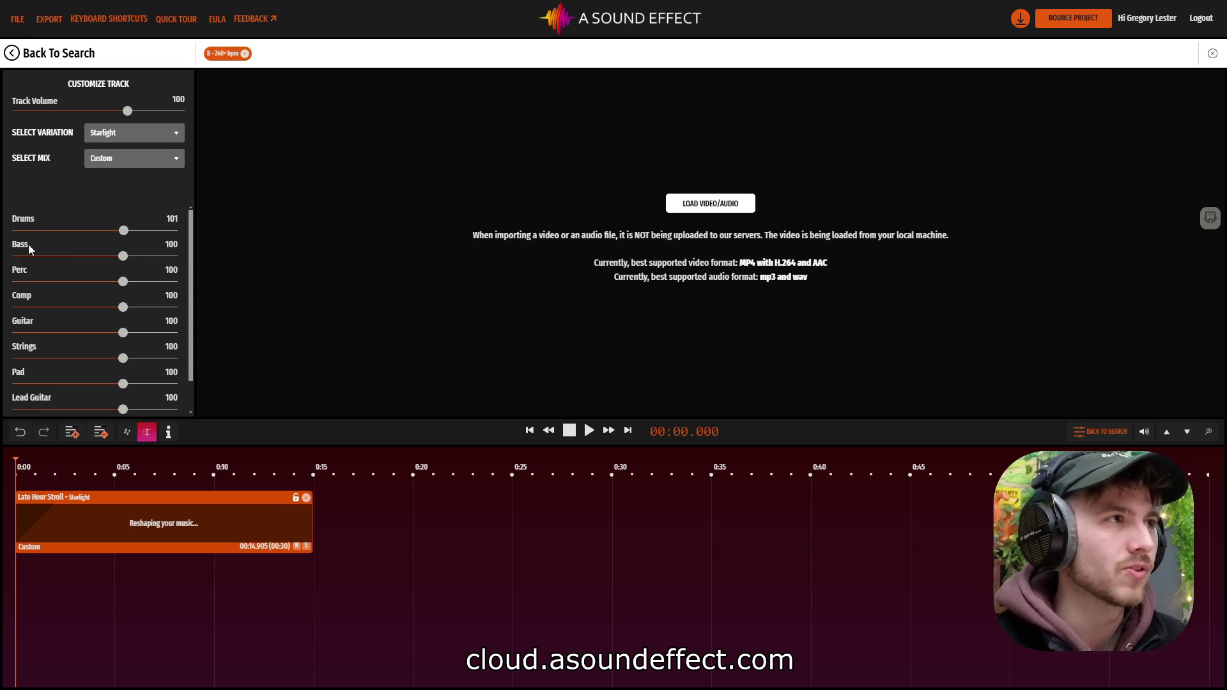
{"action": "left_click_drag", "start_coordinate": [20, 464], "coordinate": [96, 460]}
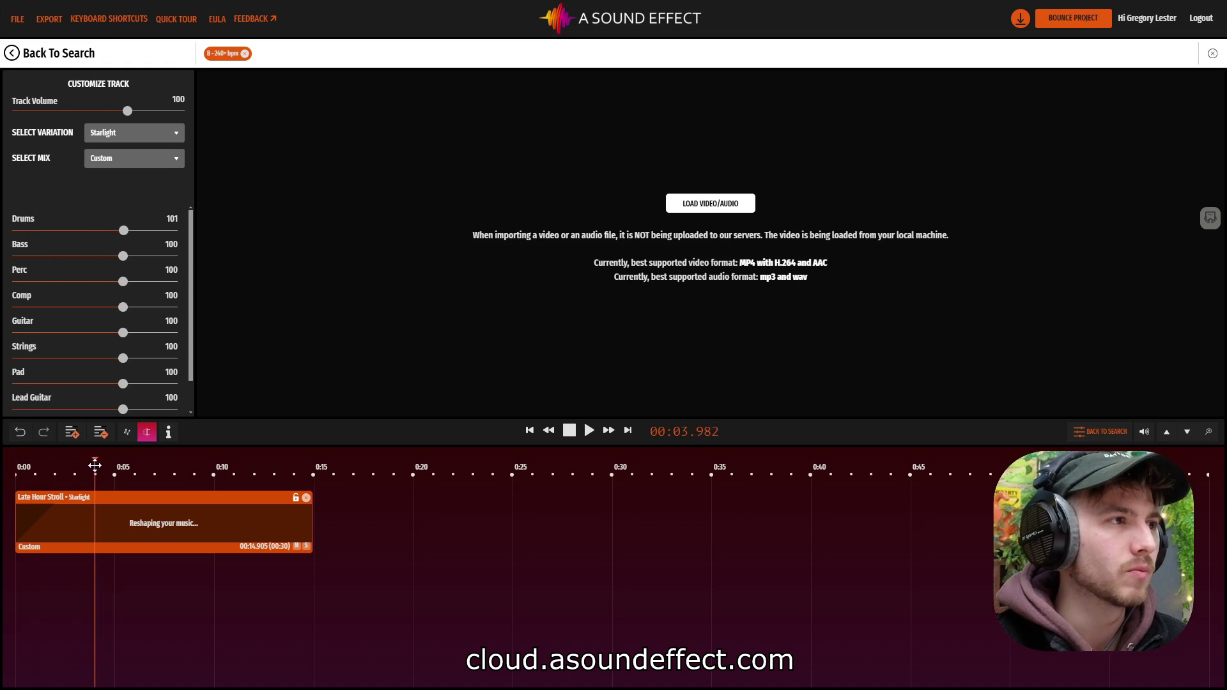
{"action": "left_click", "coordinate": [101, 435]}
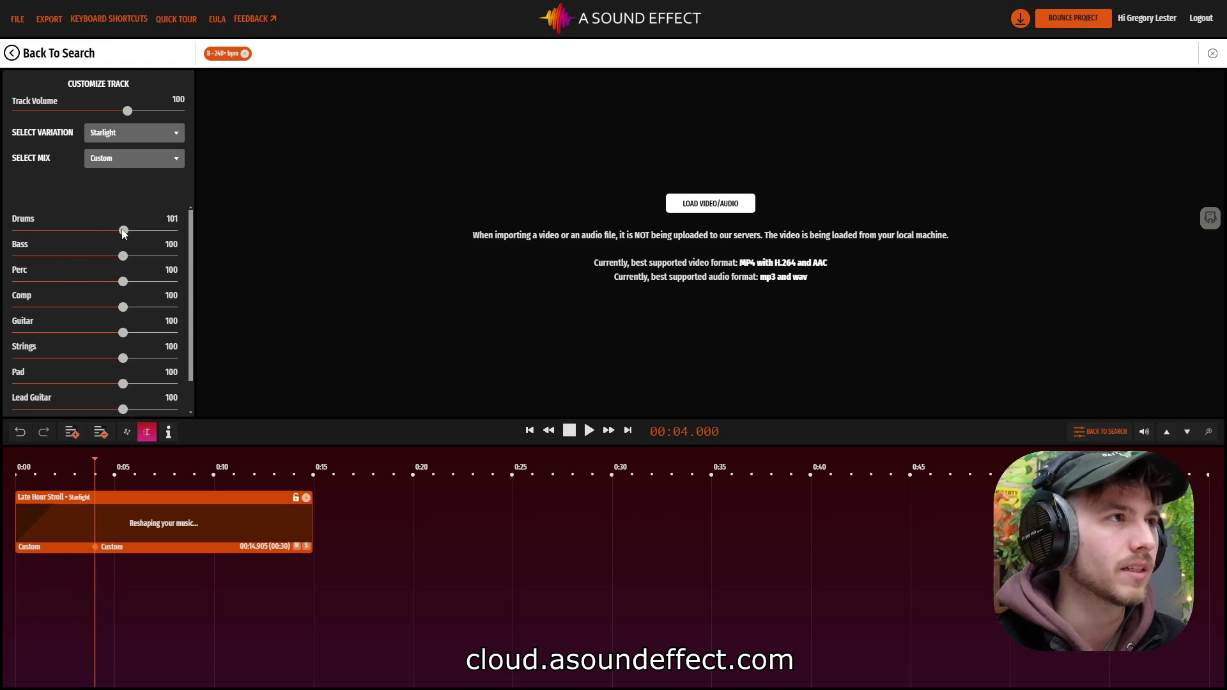
{"action": "left_click_drag", "start_coordinate": [124, 234], "coordinate": [1, 241]}
{"action": "left_click_drag", "start_coordinate": [126, 258], "coordinate": [3, 258]}
{"action": "left_click_drag", "start_coordinate": [123, 281], "coordinate": [3, 282]}
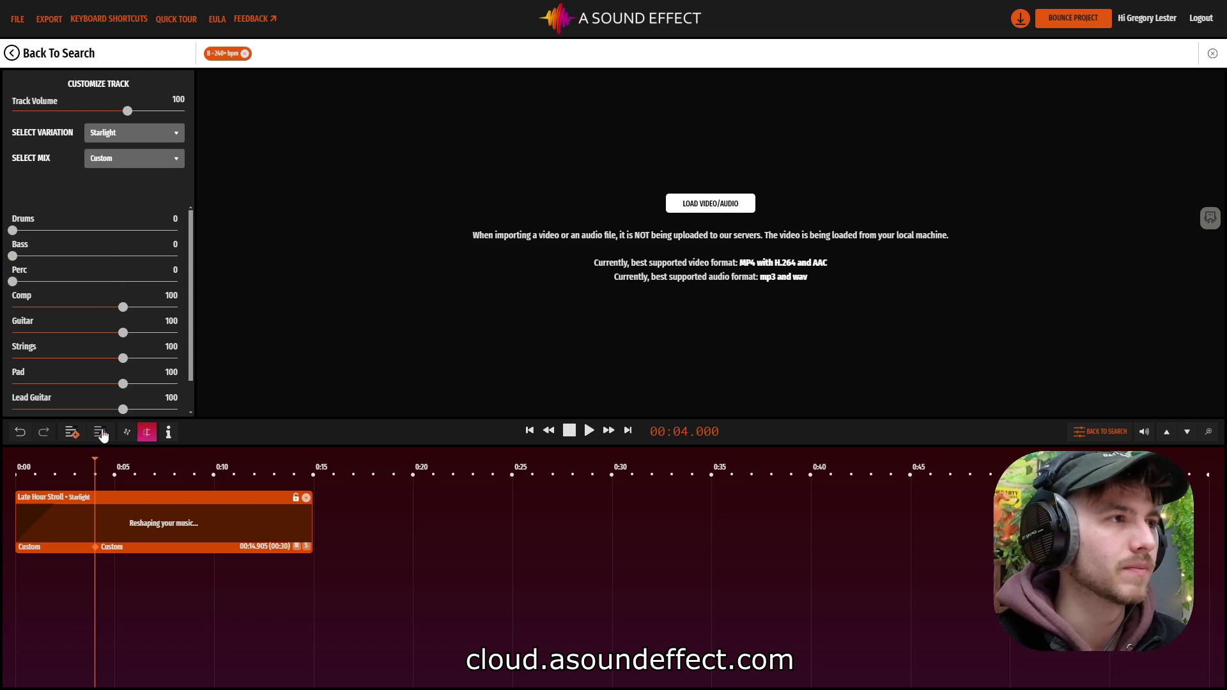
- Play the mix back from the start and bounce the project to an audio file
{"action": "left_click", "coordinate": [17, 473]}
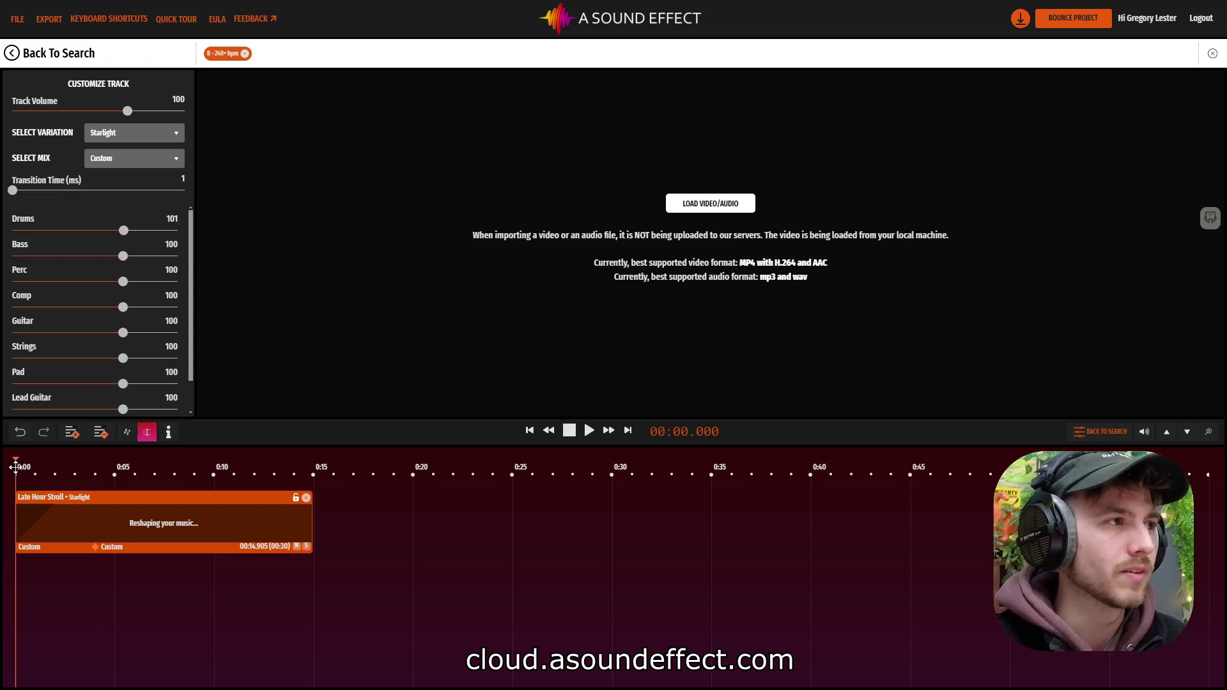
{"action": "key", "text": "space"}
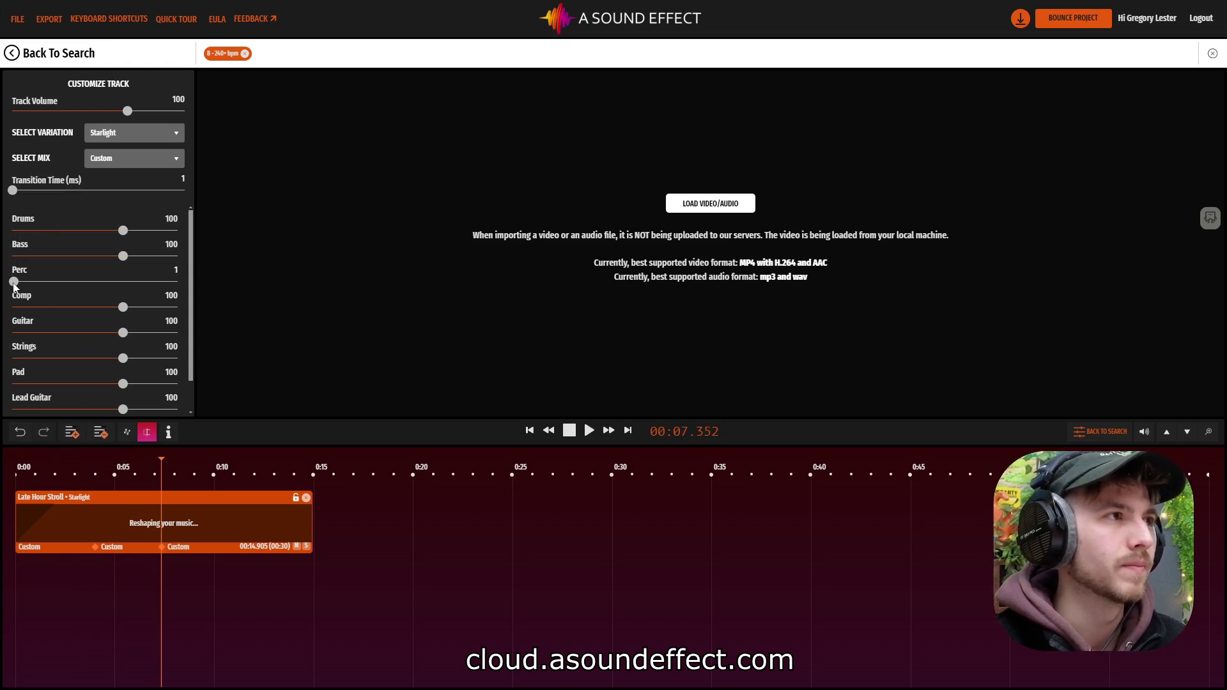
{"action": "left_click", "coordinate": [144, 474]}
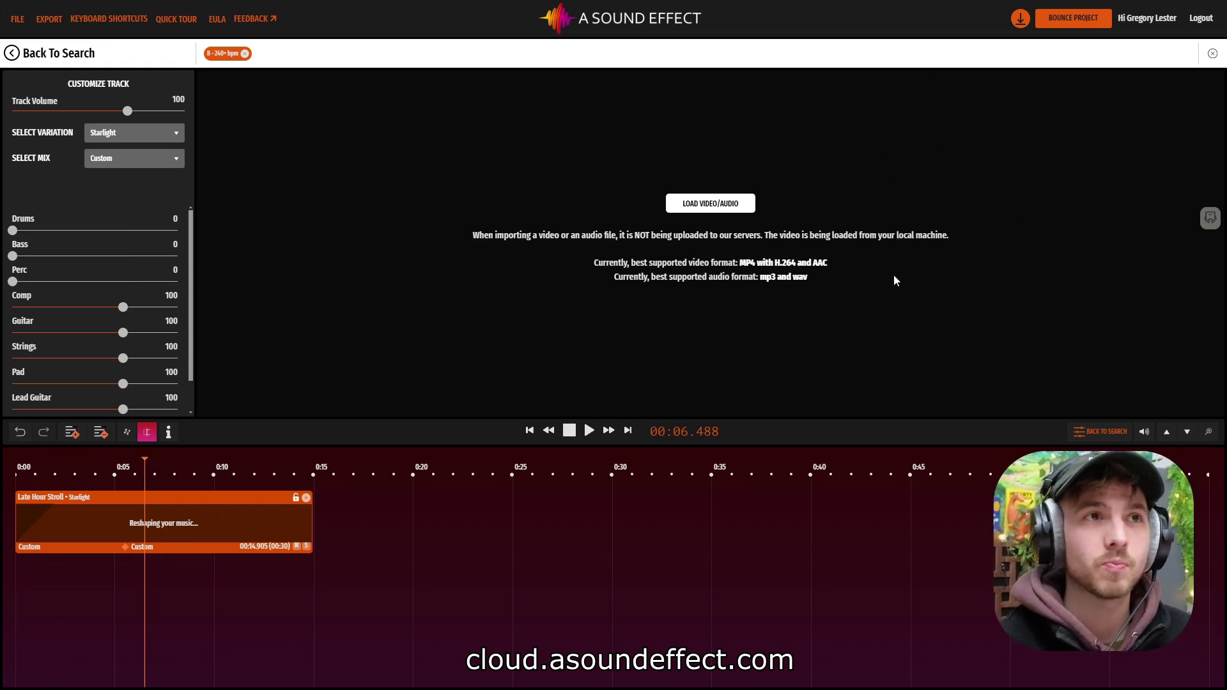
{"action": "left_click", "coordinate": [1076, 23]}
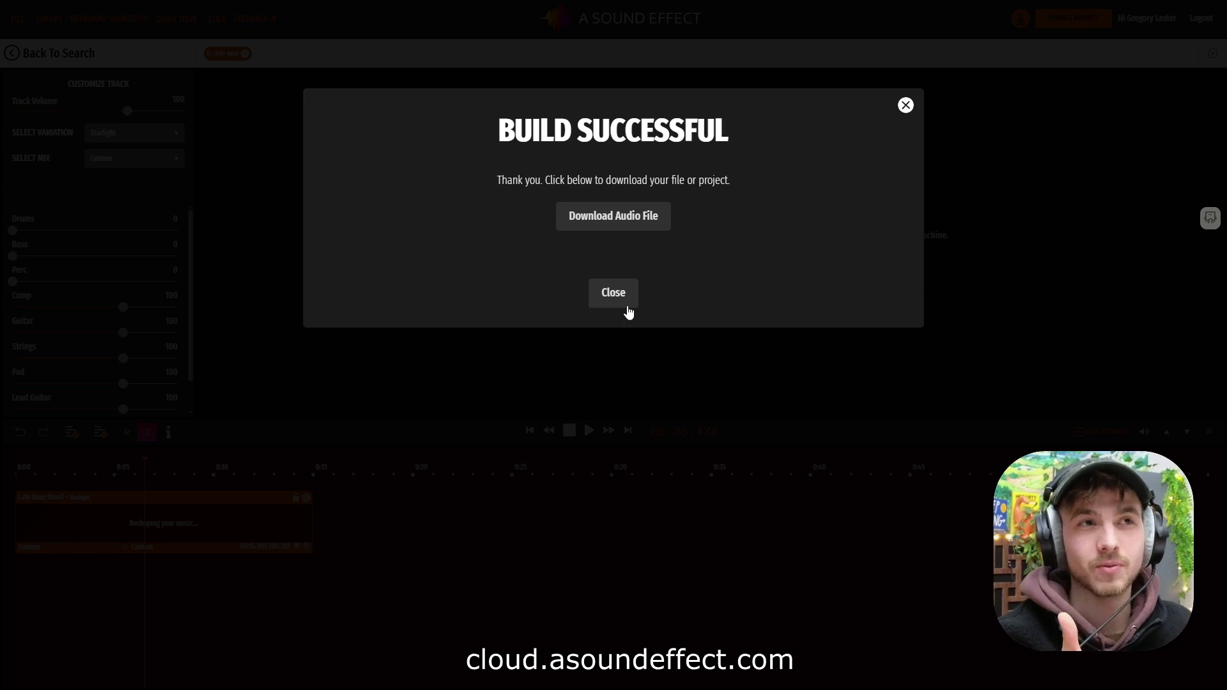
- Close the Build Successful notice to return to the editor
{"action": "left_click", "coordinate": [614, 294]}
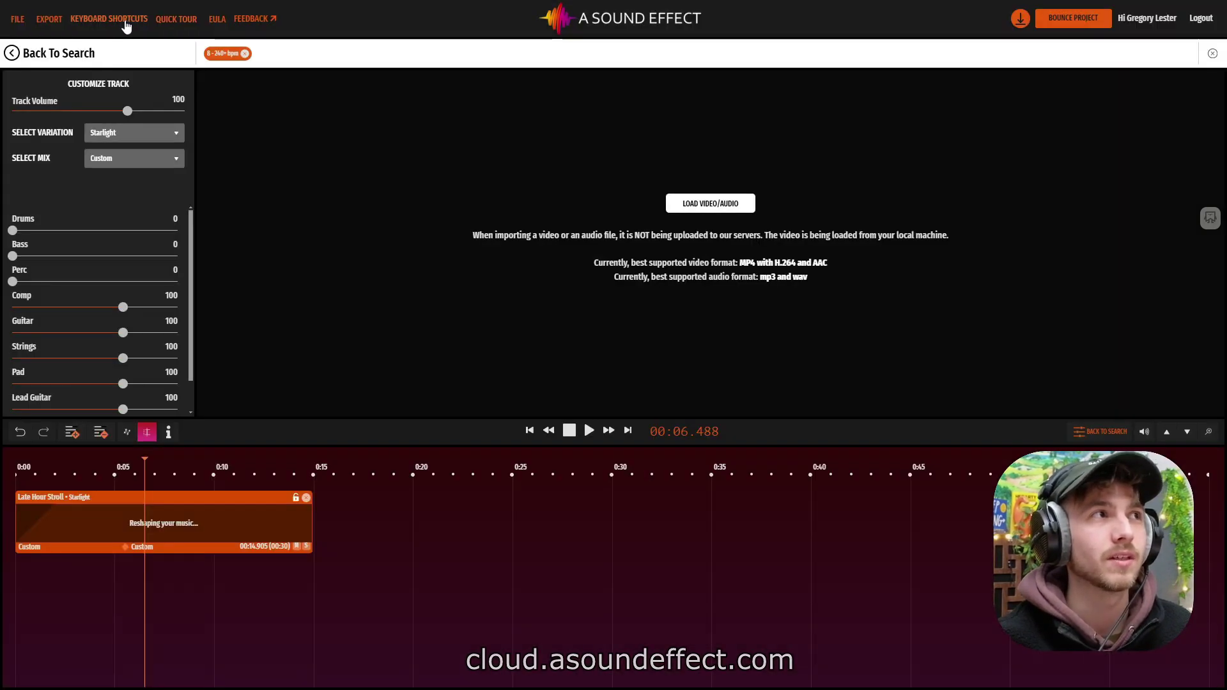